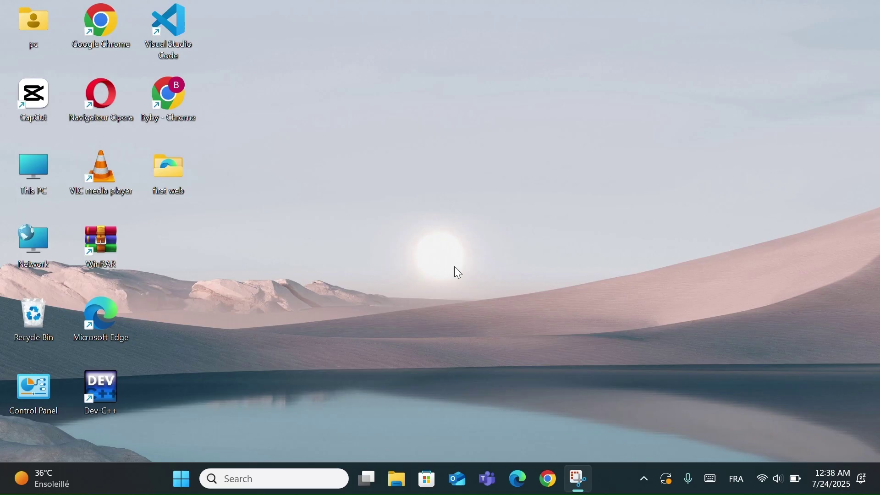
Open Task Manager's Startup apps and toggle Mobile devices off and back on
right_click(608, 474)
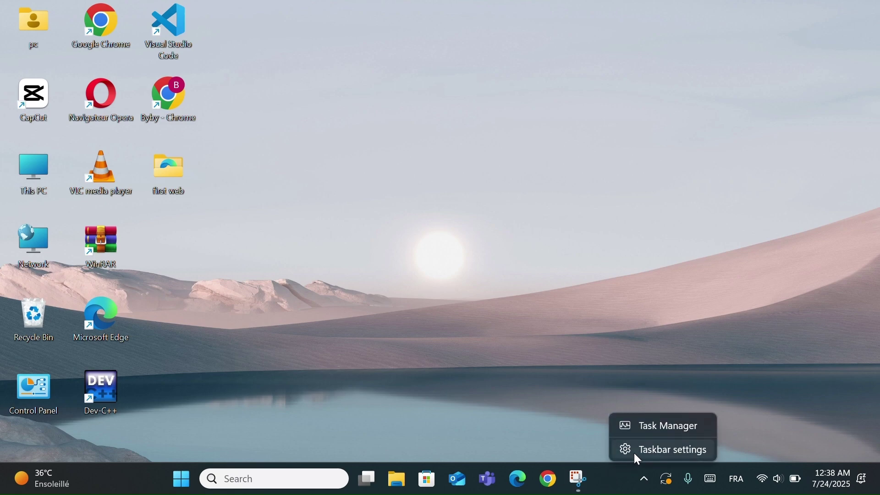
left_click(642, 426)
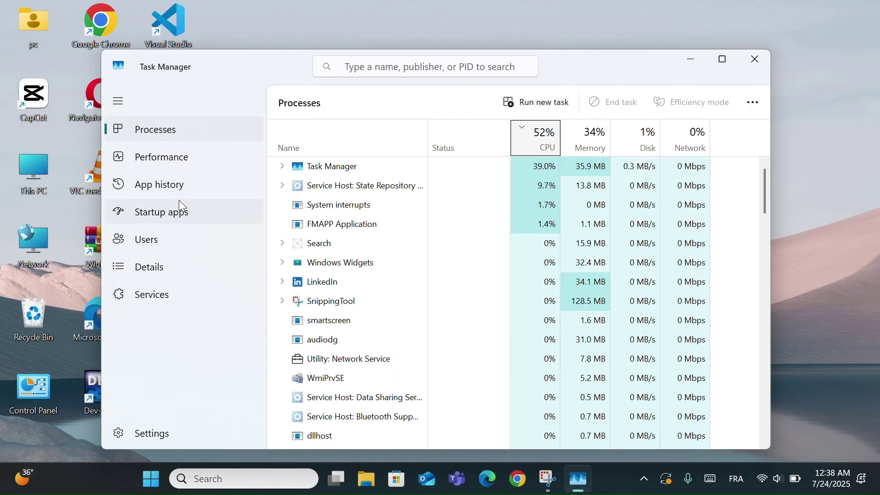
left_click(157, 214)
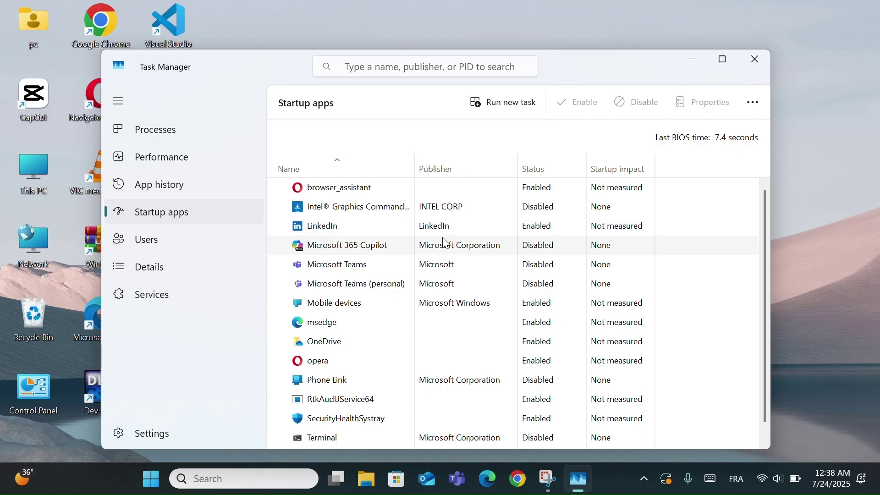
left_click(445, 302)
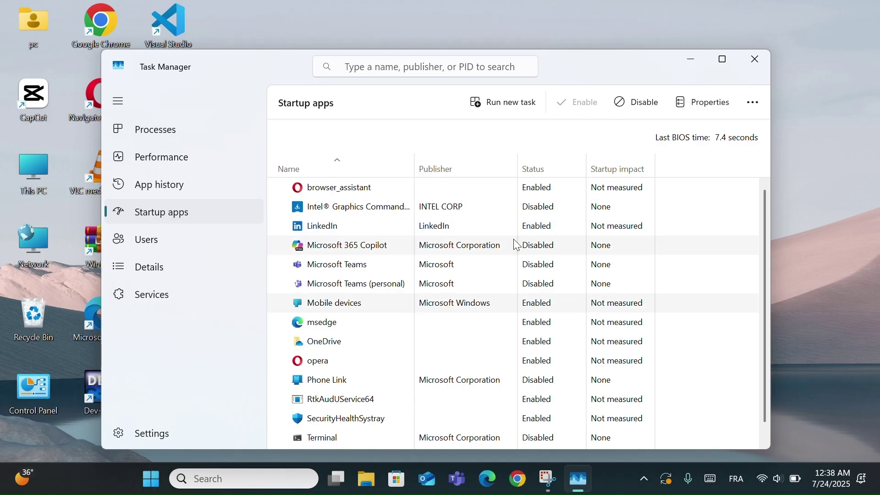
left_click(625, 103)
left_click(585, 102)
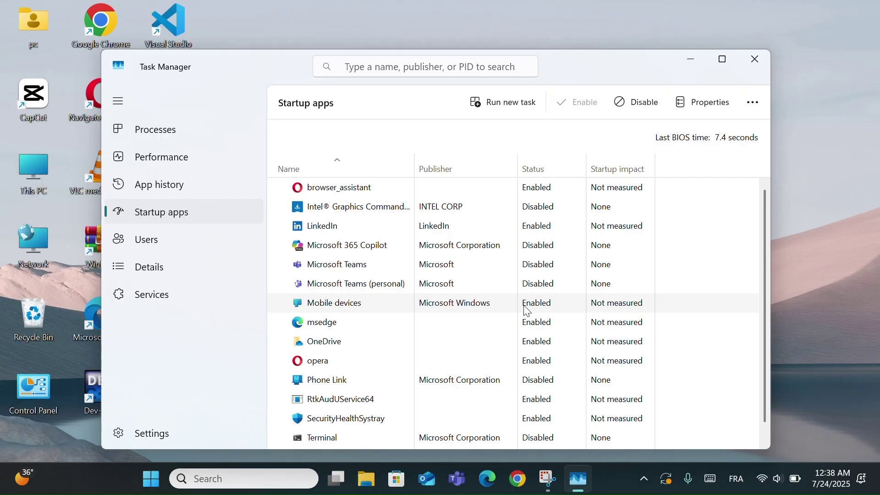
Disable opera at startup, leaving SecurityHealthSystray enabled after toggling it off and on
left_click(511, 367)
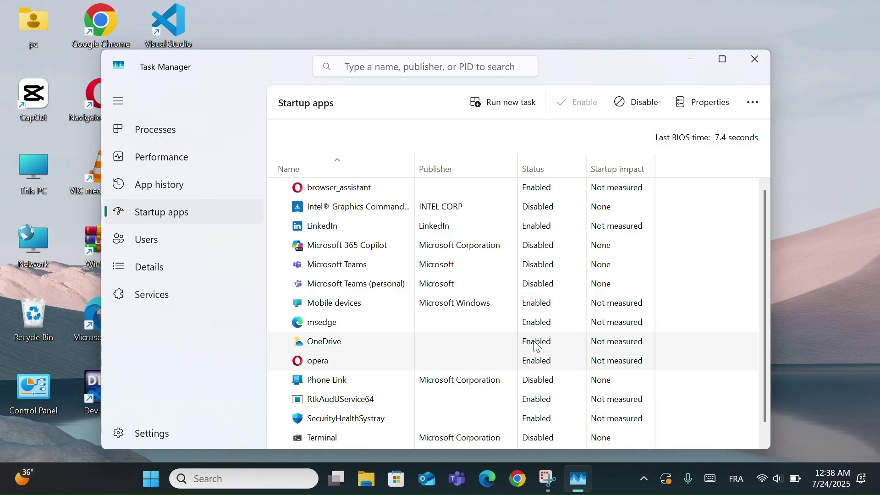
left_click(635, 112)
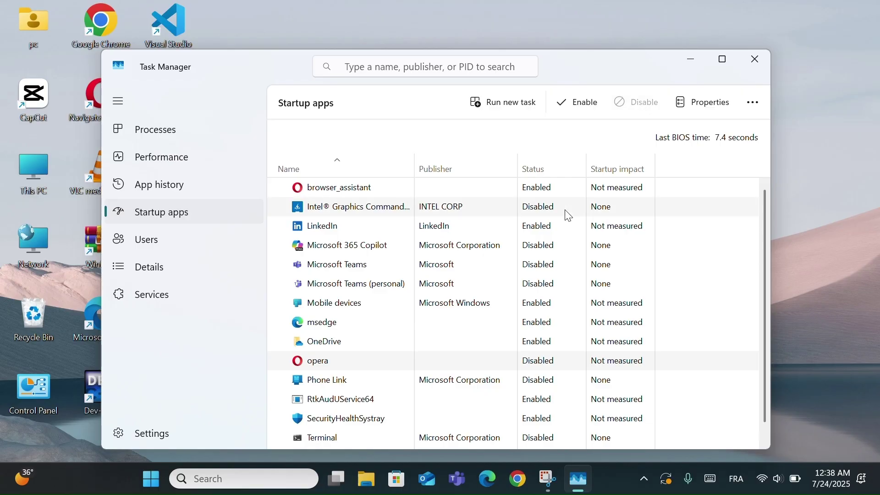
scroll(474, 339, "down", 1)
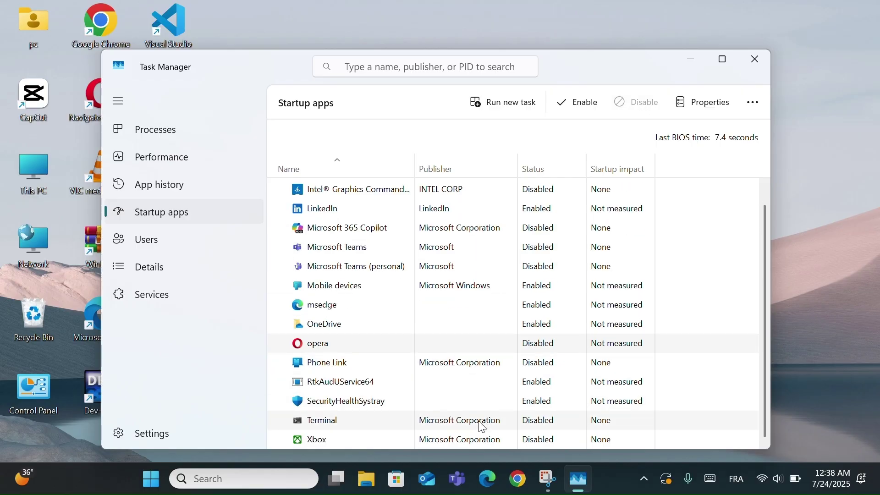
left_click(498, 405)
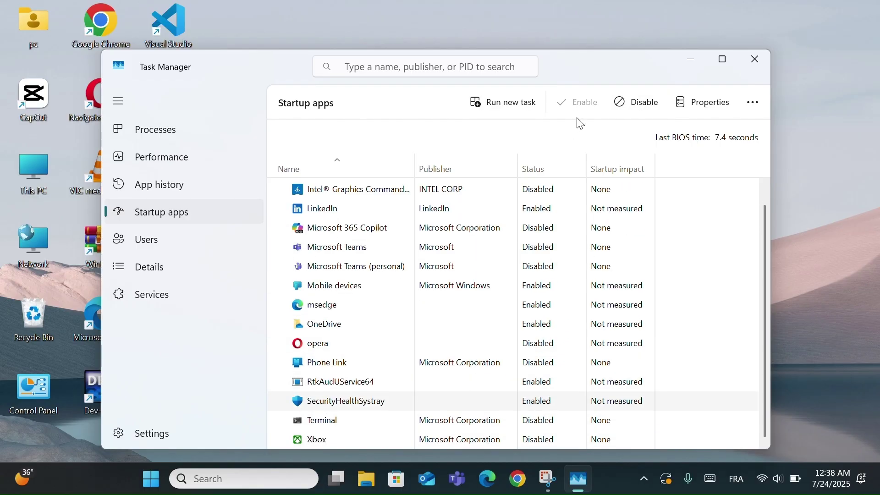
left_click(625, 112)
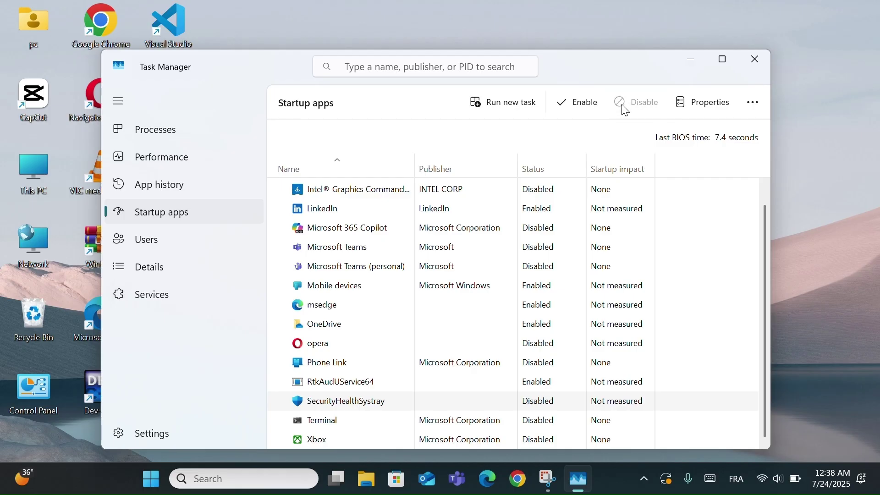
left_click(575, 105)
left_click_drag(583, 59, 606, 41)
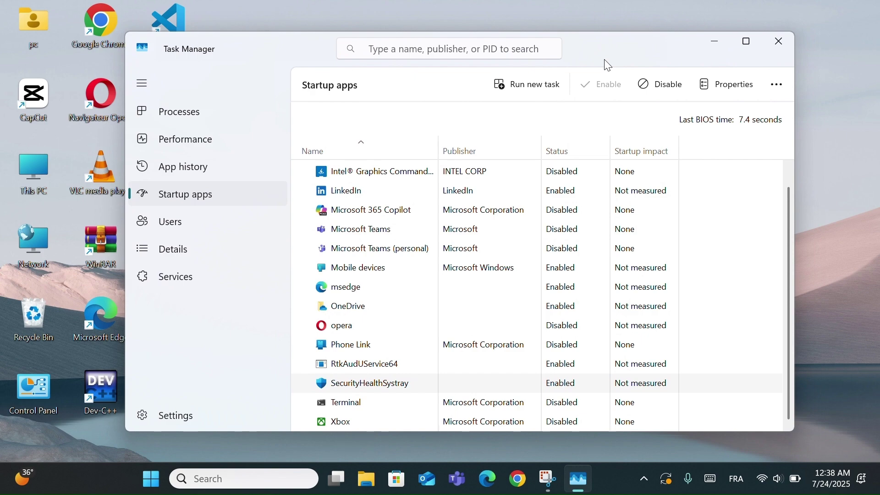
Close Task Manager and go to Settings > System > Power & battery
left_click(779, 42)
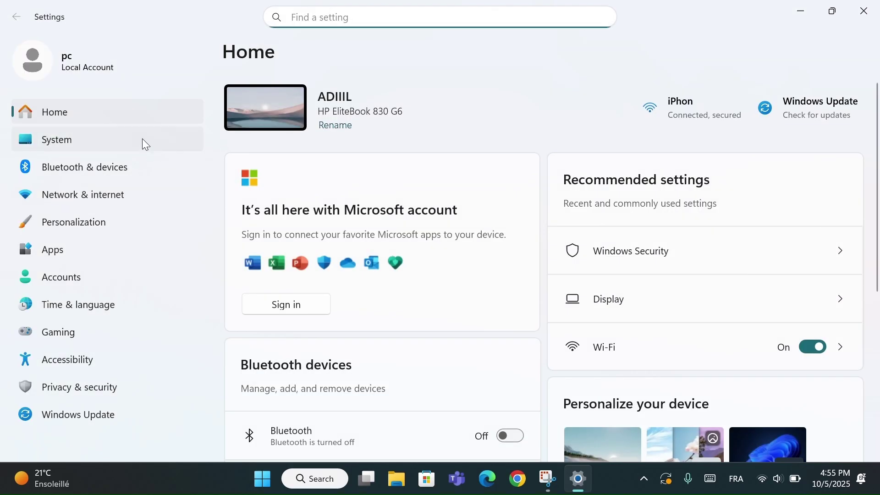
left_click(139, 141)
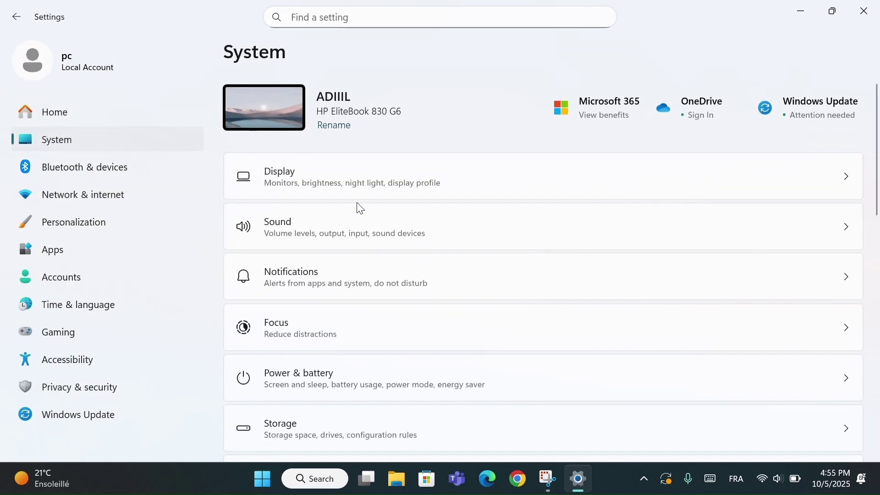
scroll(367, 252, "down", 2)
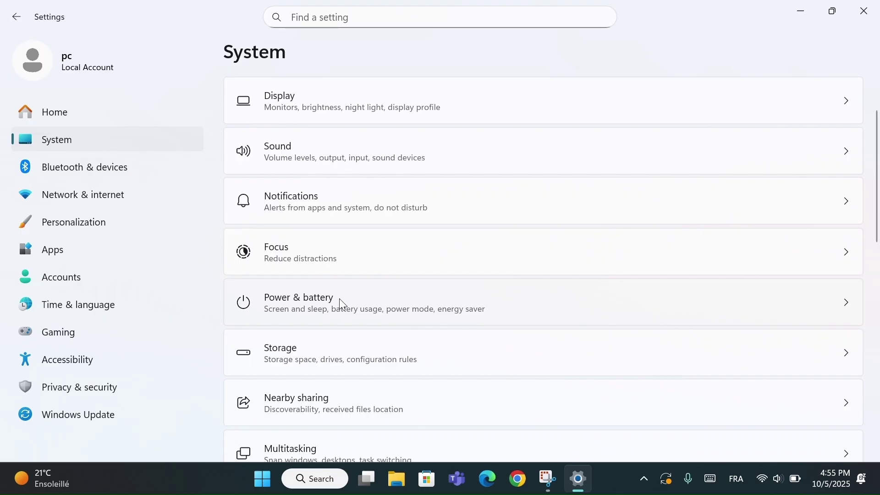
left_click(325, 306)
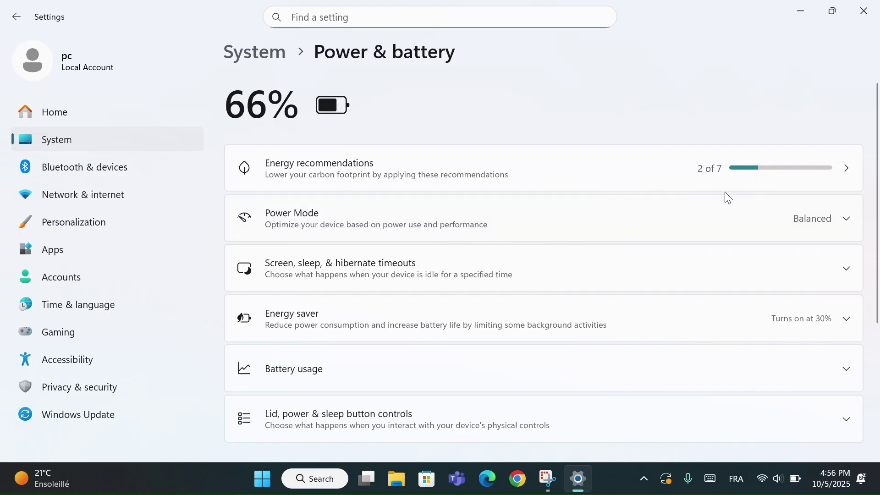
Set Power Mode to Best Performance for both Plugged in and On battery
left_click(826, 220)
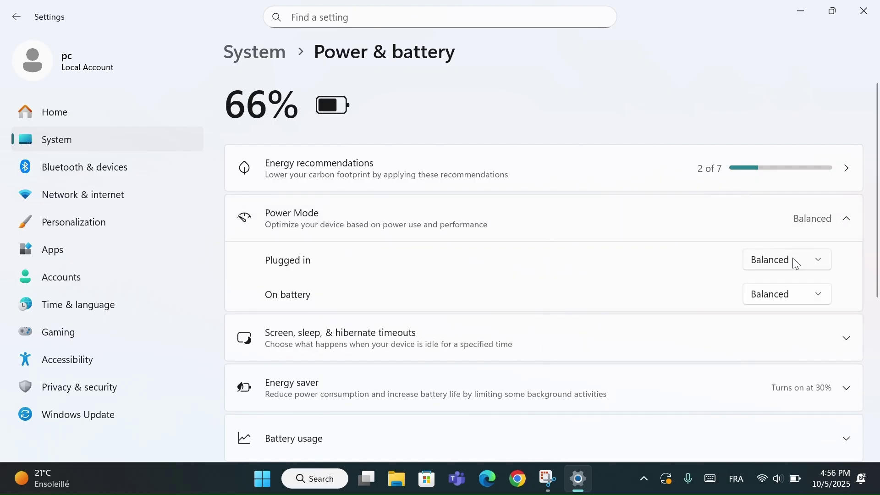
left_click(793, 260)
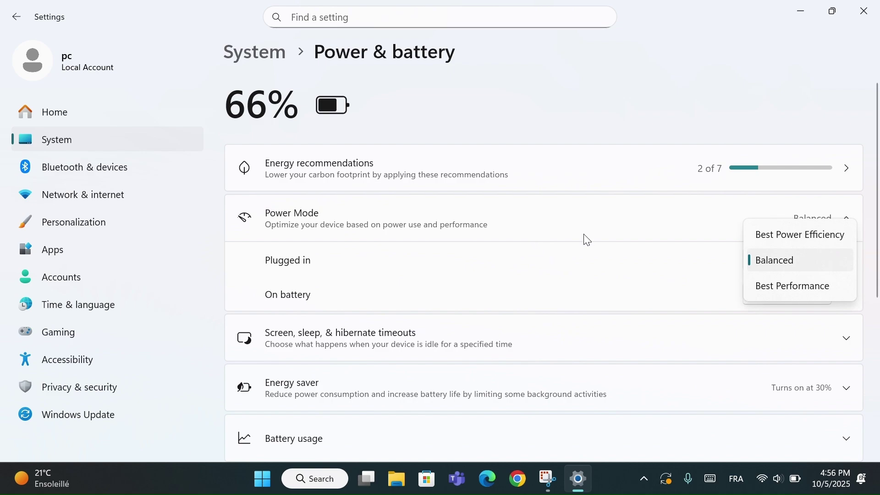
left_click(767, 287)
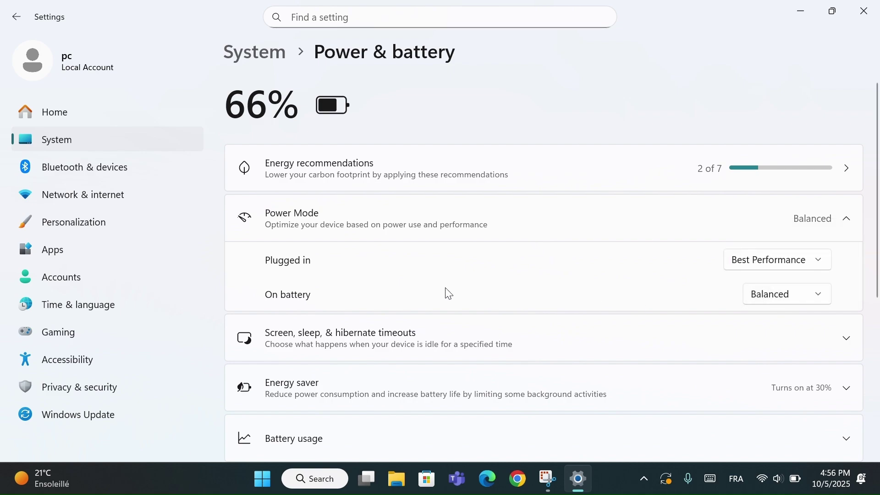
left_click(825, 301)
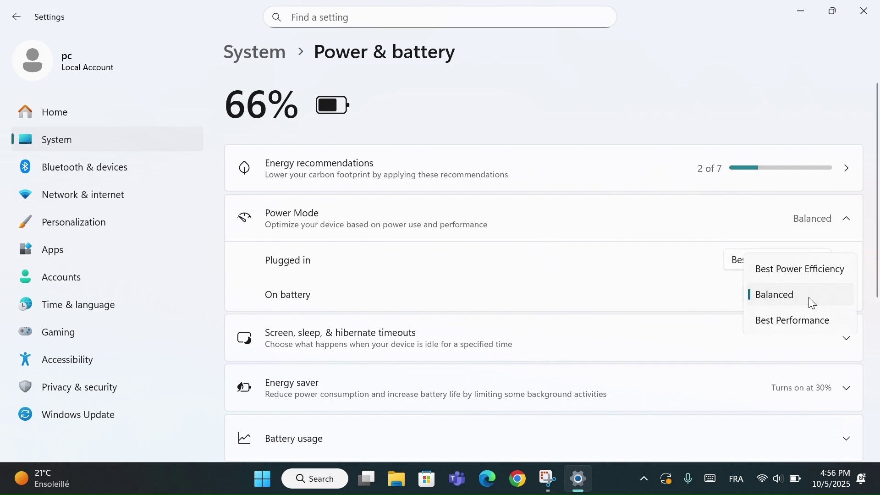
left_click(796, 324)
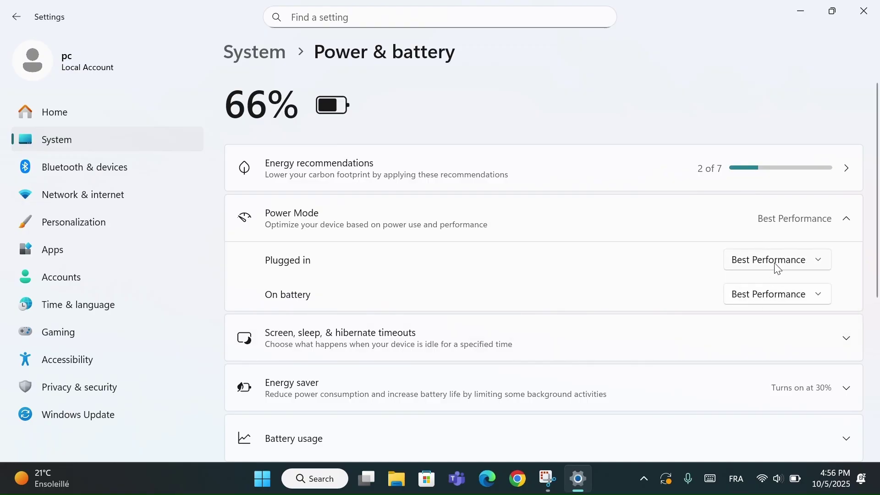
left_click(813, 217)
Re-expand the Power Mode section to review the Best Performance settings
left_click(813, 216)
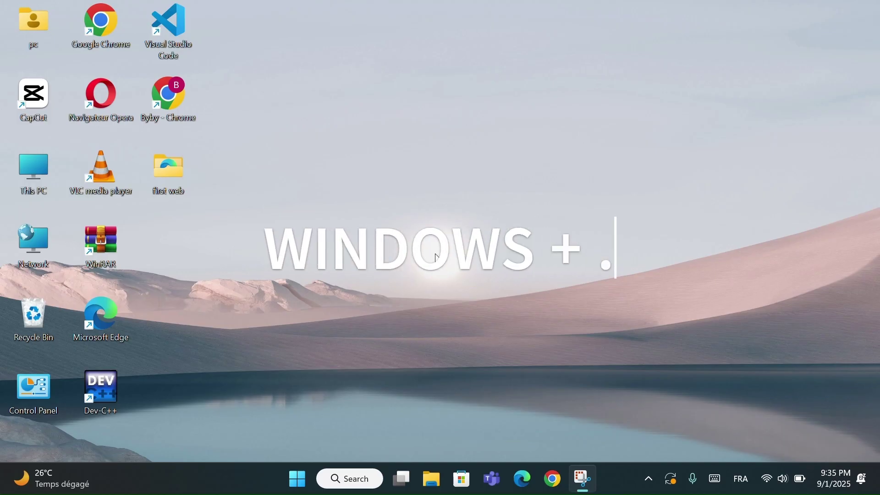
Open the emoji panel with Win+period, centre it, and browse the emoji and symbols collections
key("super+period")
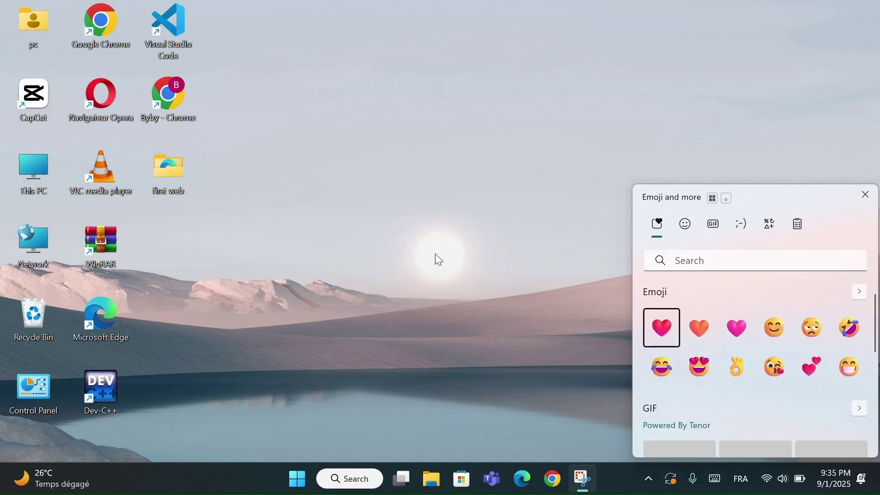
left_click_drag(782, 202, 465, 104)
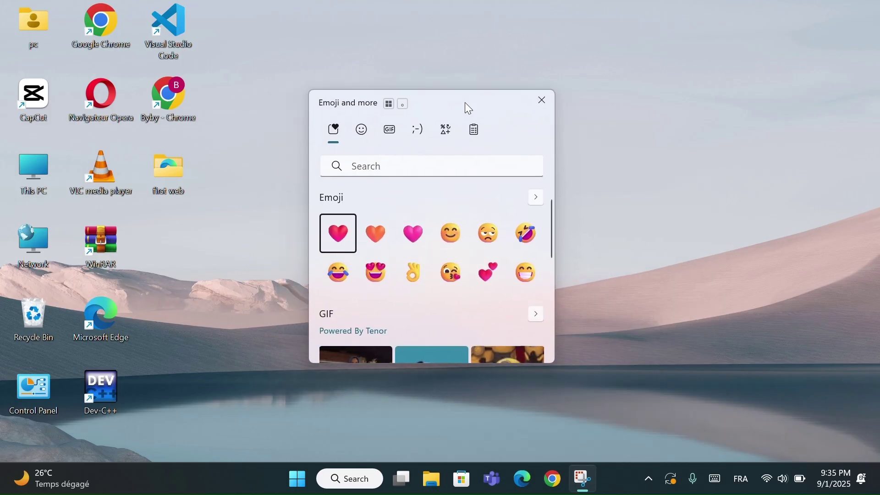
left_click(372, 129)
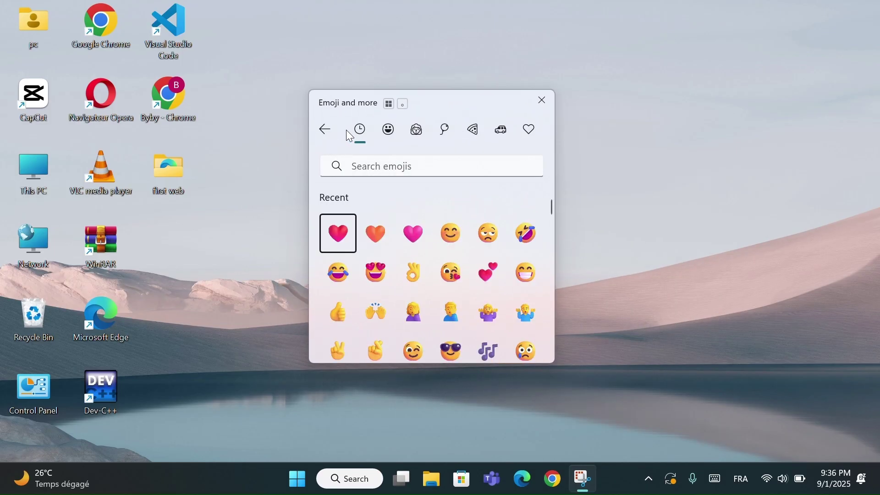
left_click(326, 127)
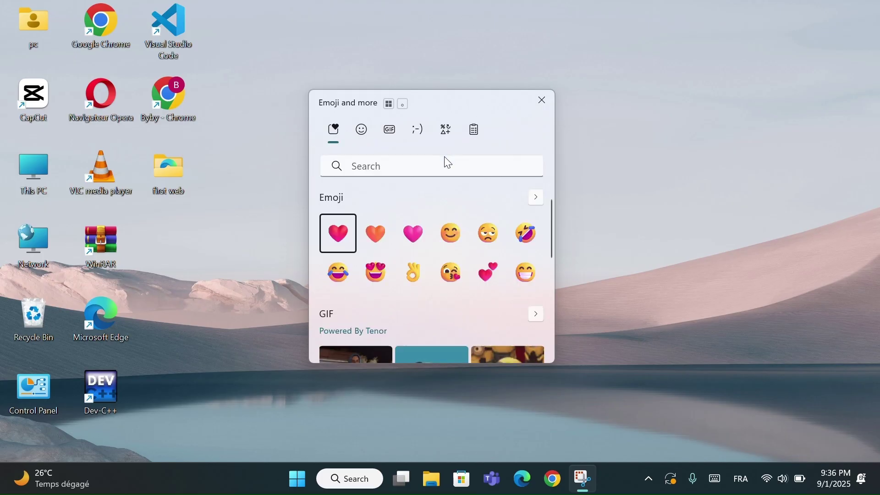
left_click(447, 130)
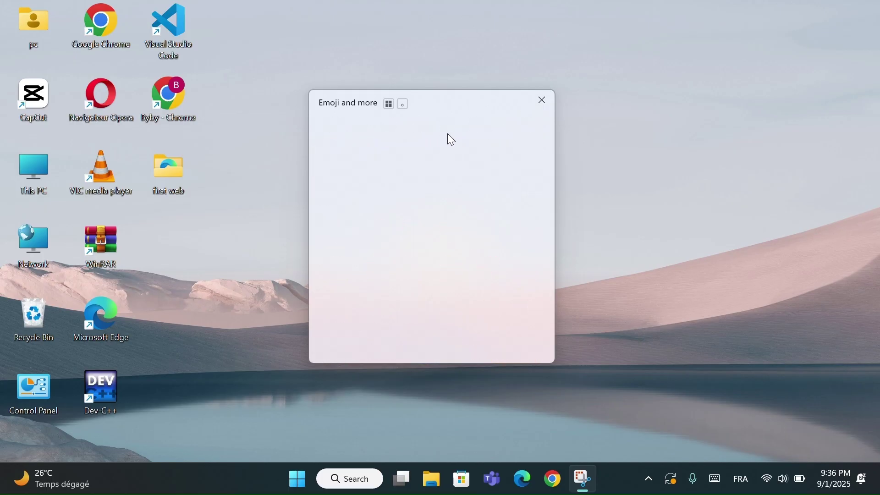
scroll(405, 234, "down", 5)
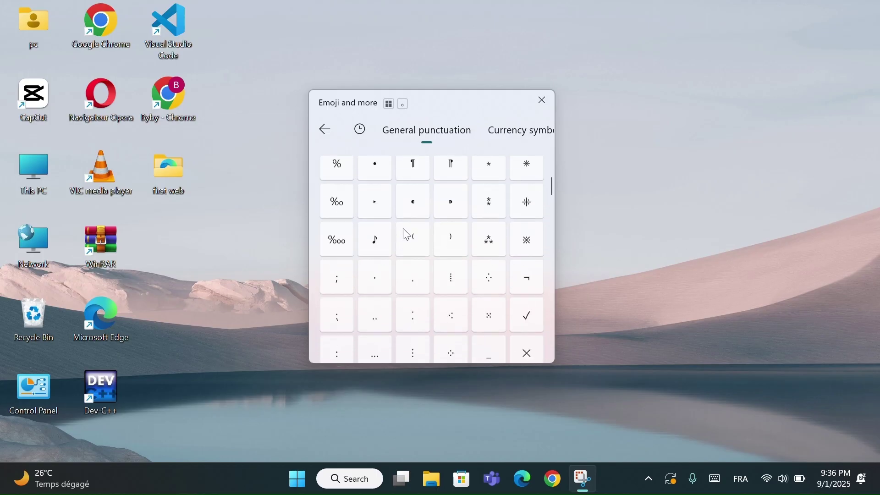
scroll(403, 232, "up", 5)
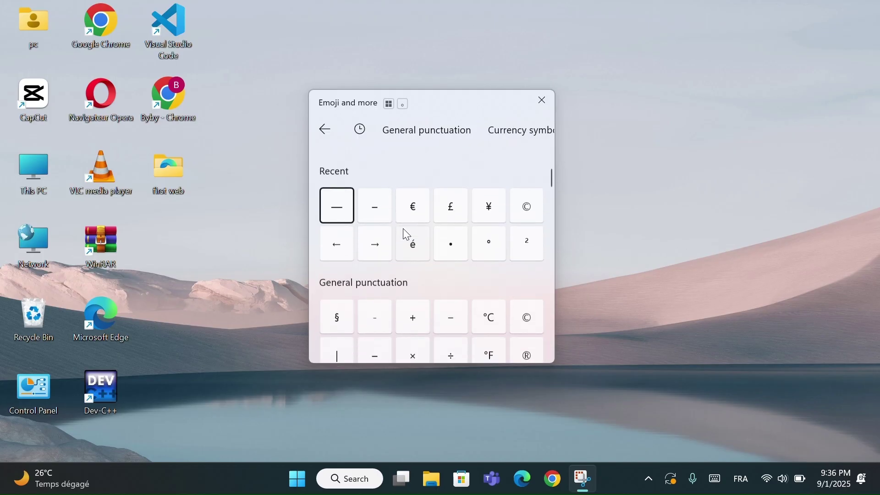
View the General punctuation and Currency symbol sets, then close the emoji picker
left_click(436, 130)
left_click(517, 131)
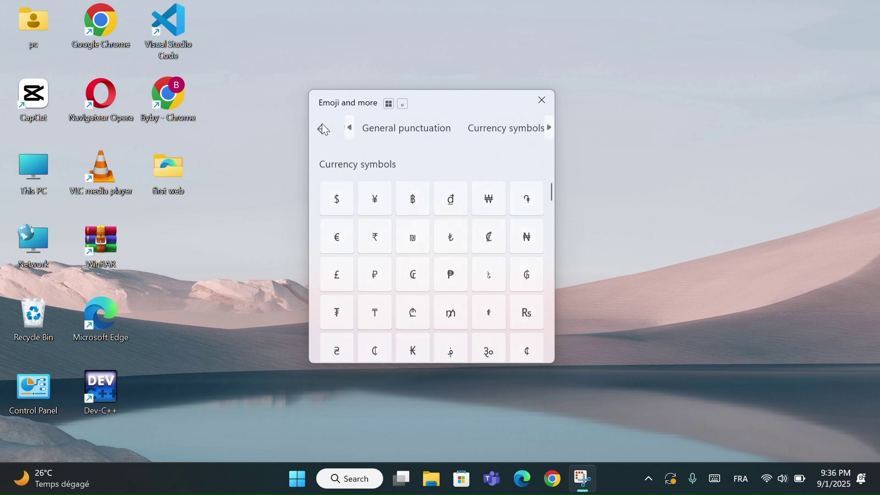
left_click(325, 130)
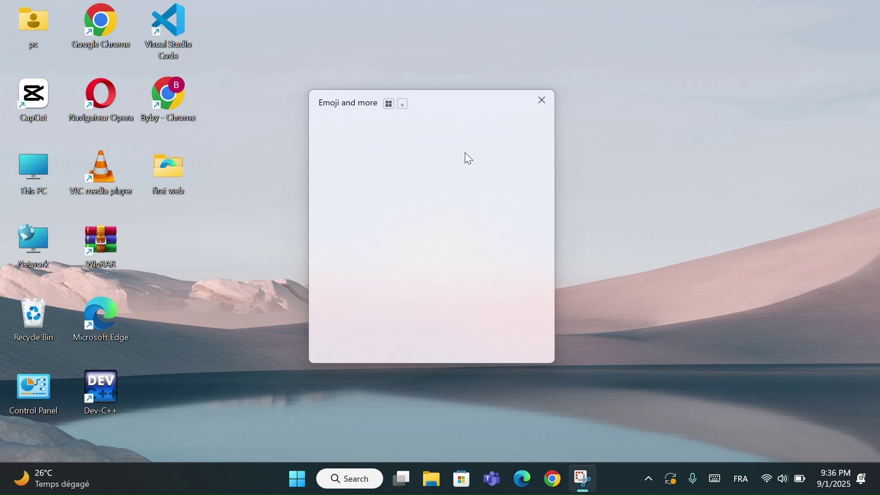
left_click(184, 100)
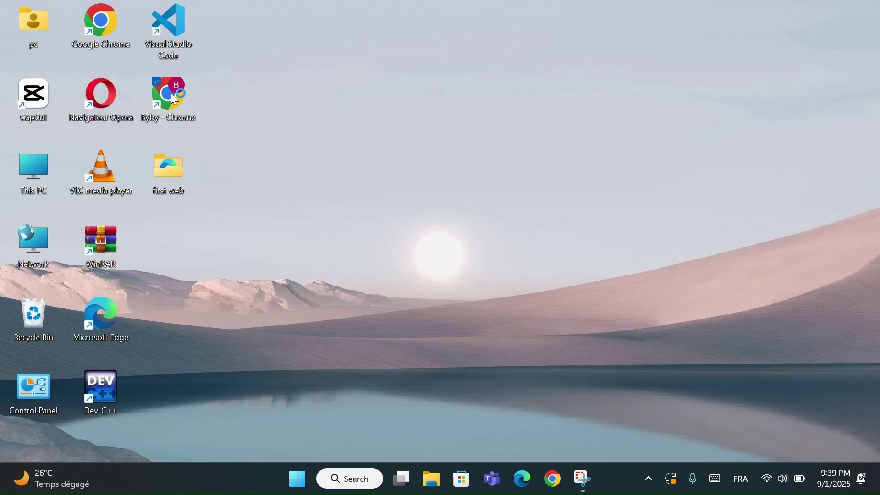
double_click(174, 99)
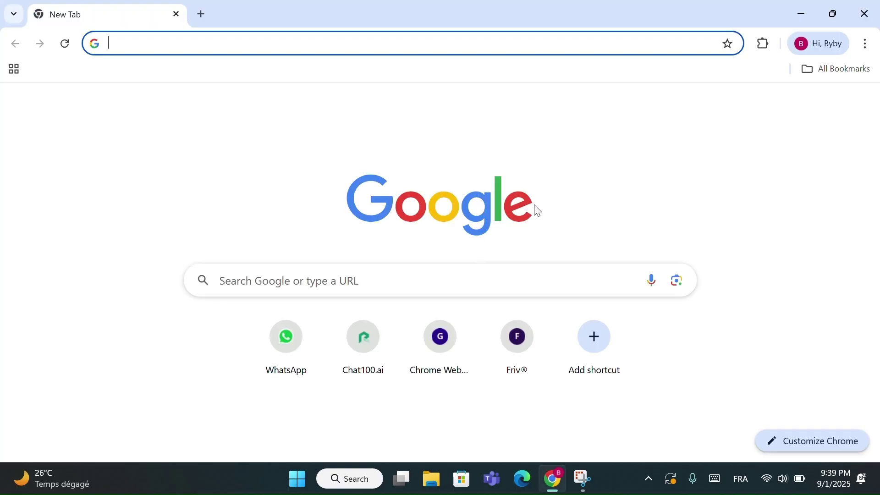
key("super+period")
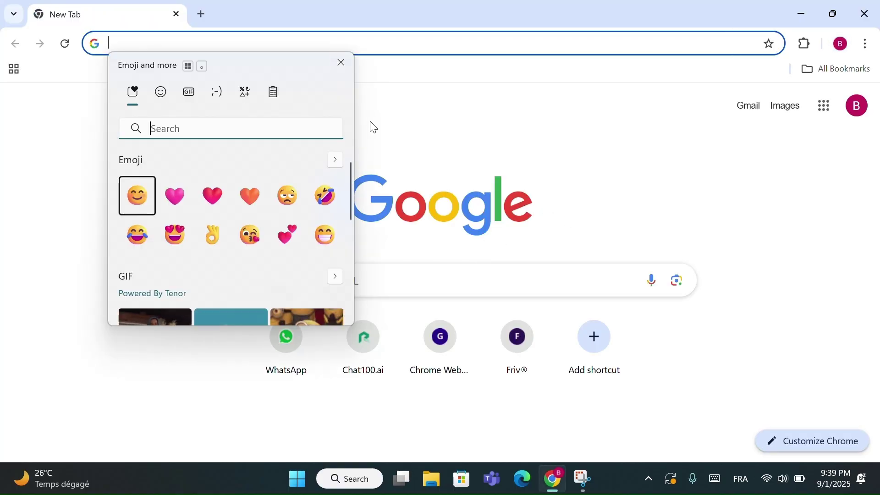
left_click(242, 95)
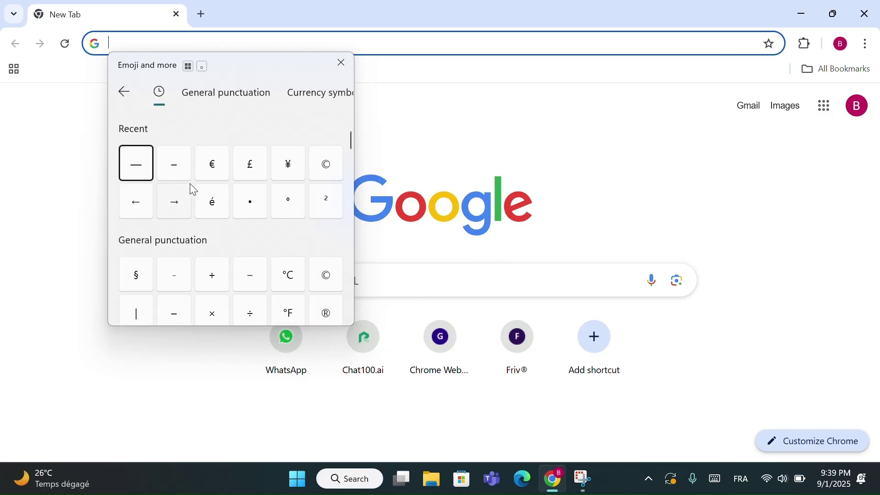
left_click(174, 202)
left_click(175, 202)
left_click(175, 202)
left_click(174, 203)
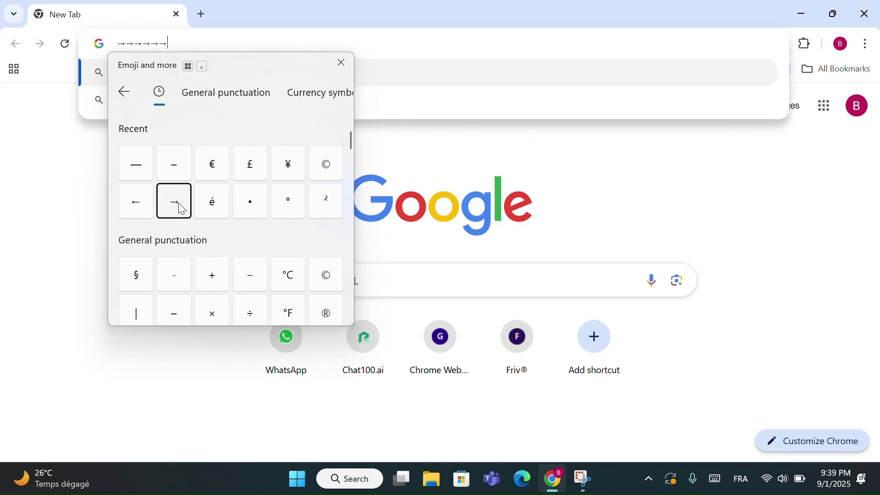
left_click(175, 202)
left_click(175, 202)
left_click(147, 288)
left_click(138, 313)
left_click(137, 312)
left_click(174, 281)
left_click(173, 281)
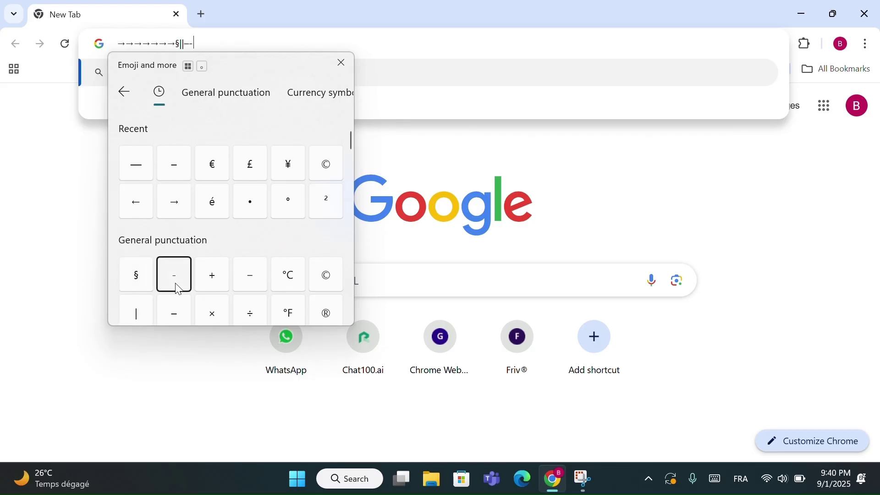
left_click(173, 281)
left_click(173, 281)
left_click(247, 279)
left_click(248, 280)
left_click(247, 280)
left_click_drag(262, 72, 262, 122)
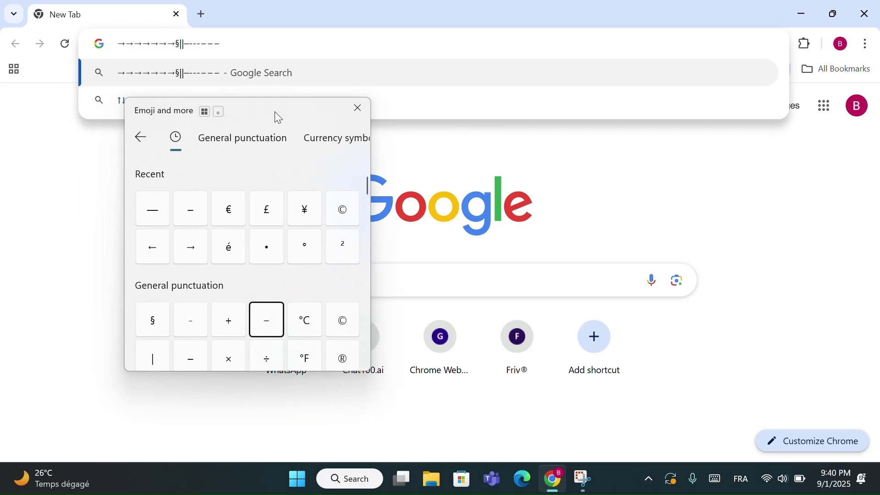
left_click(256, 242)
left_click(255, 241)
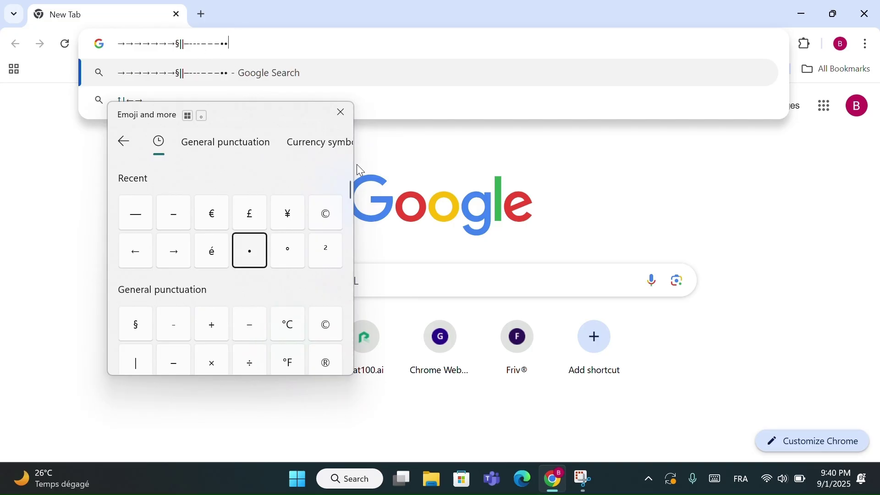
left_click(341, 113)
left_click_drag(229, 44, 125, 47)
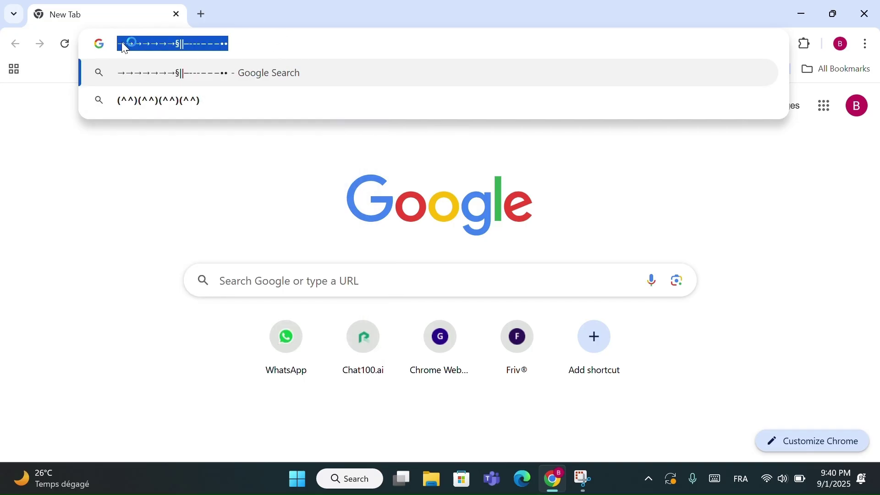
right_click(152, 42)
left_click(79, 189)
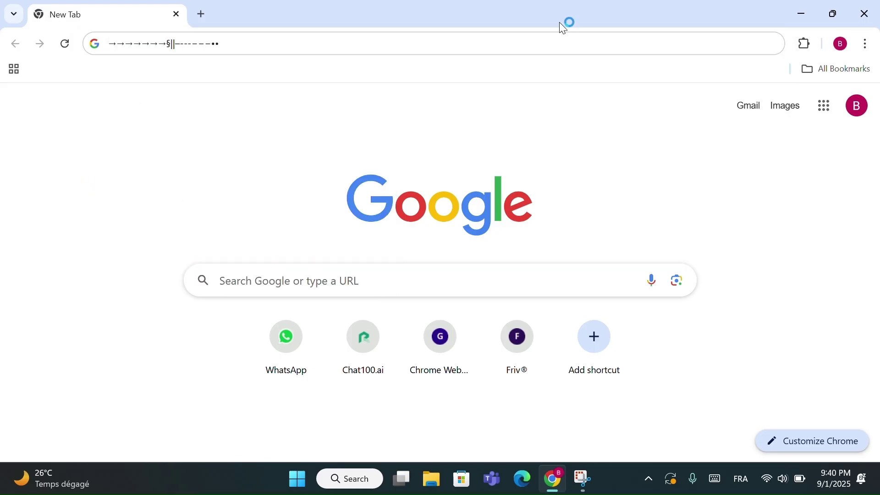
left_click(867, 16)
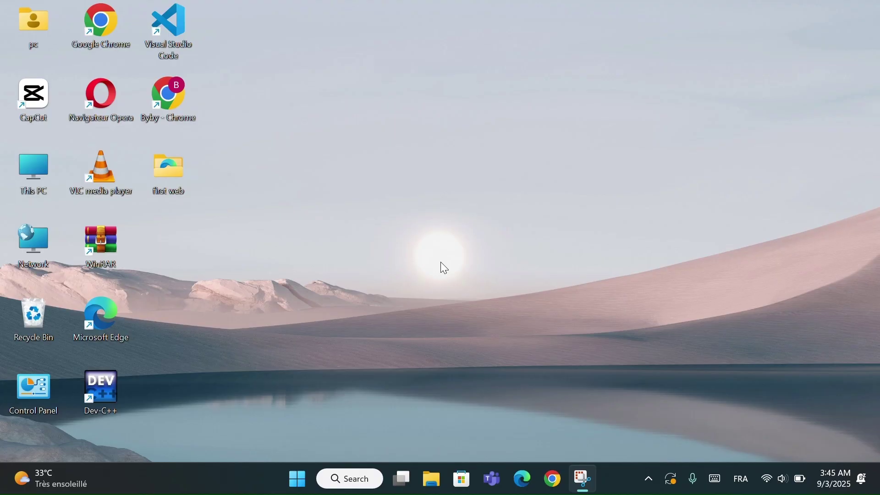
Open Settings and go to Network & internet > Advanced network settings > Data usage
key("super+i")
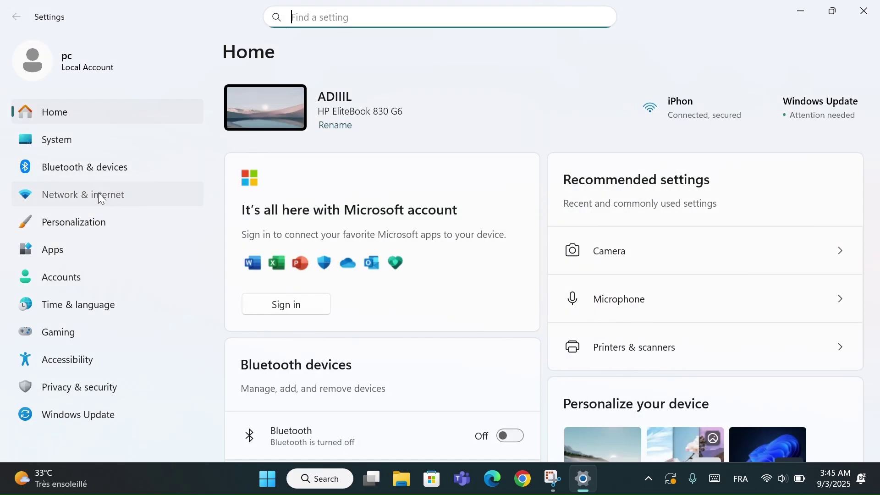
left_click(99, 195)
scroll(403, 339, "down", 3)
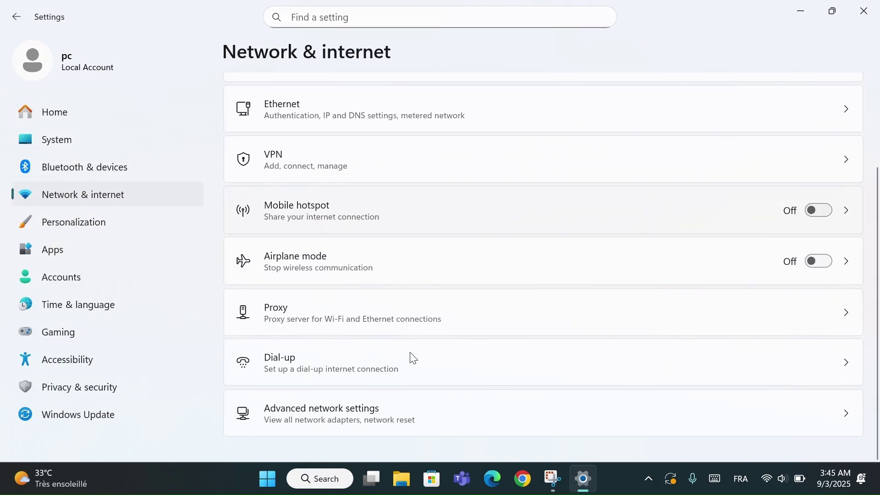
scroll(409, 352, "down", 1)
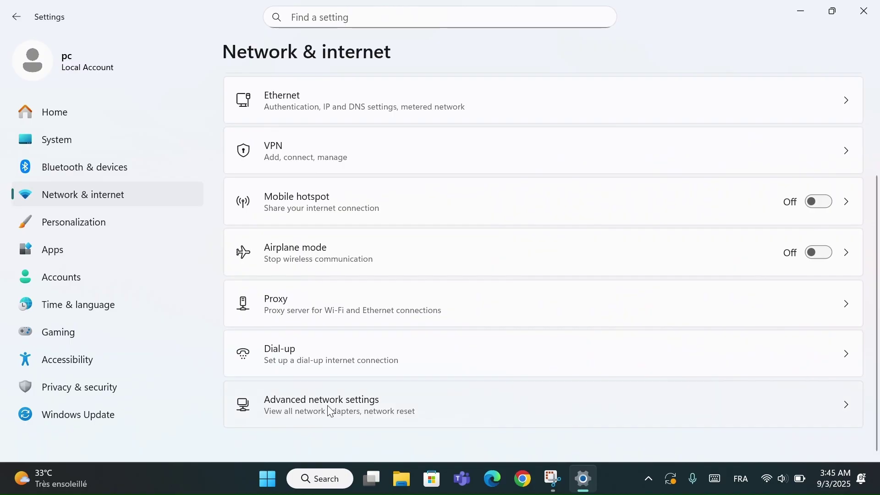
left_click(331, 412)
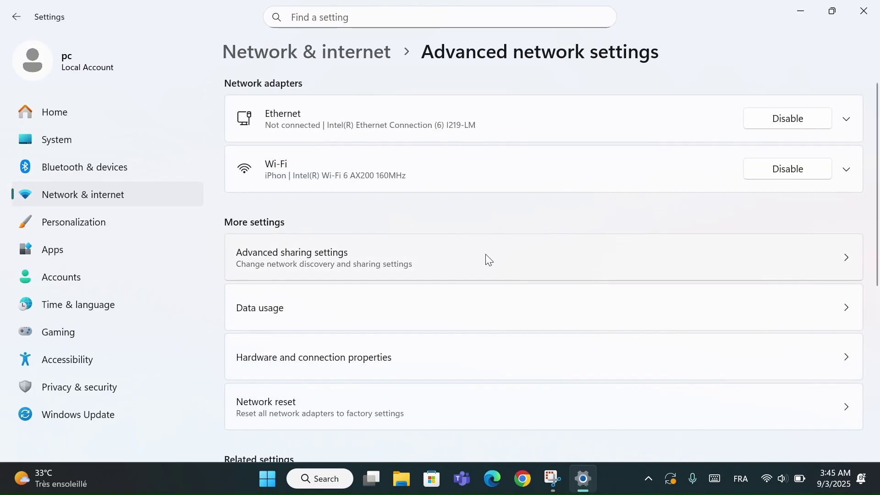
left_click(268, 313)
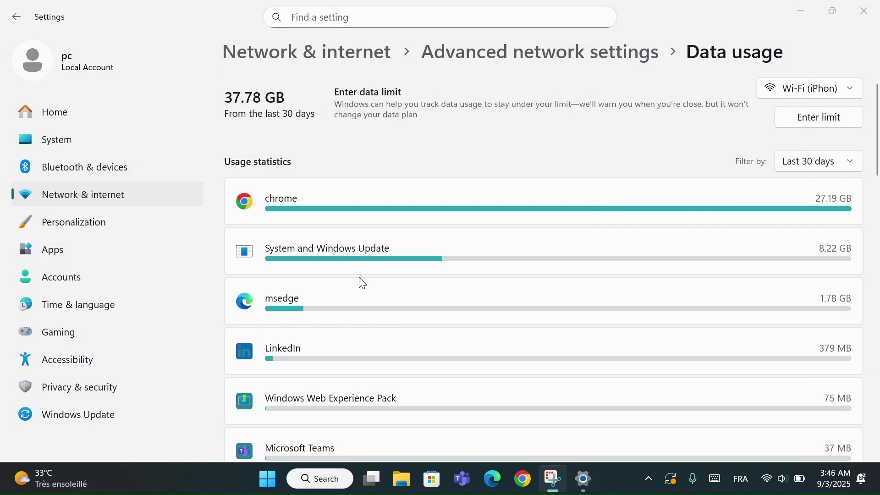
left_click(801, 87)
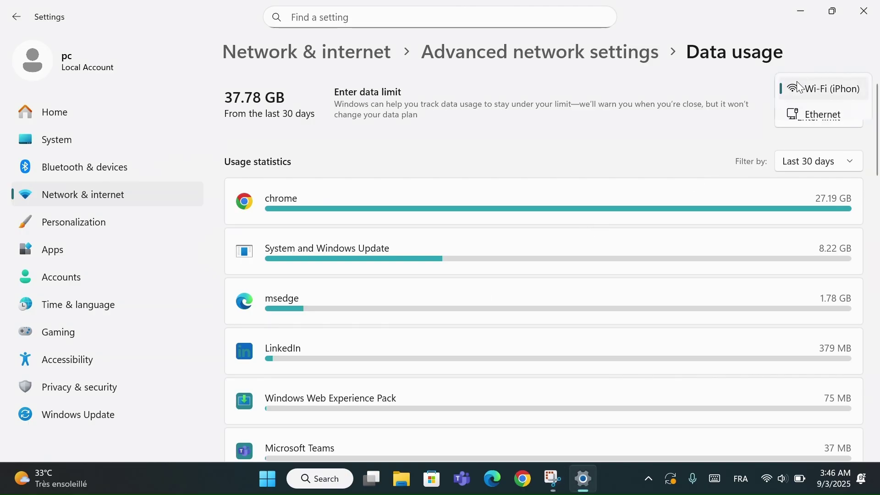
left_click(826, 94)
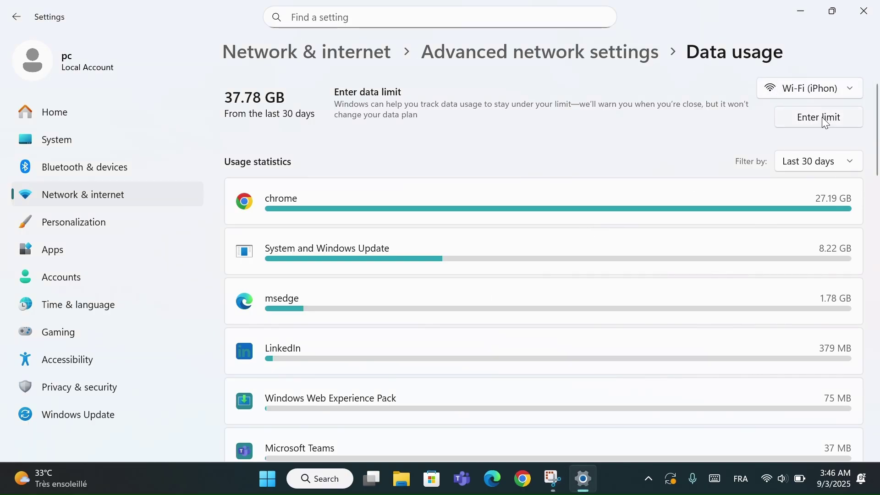
left_click(825, 120)
left_click(394, 171)
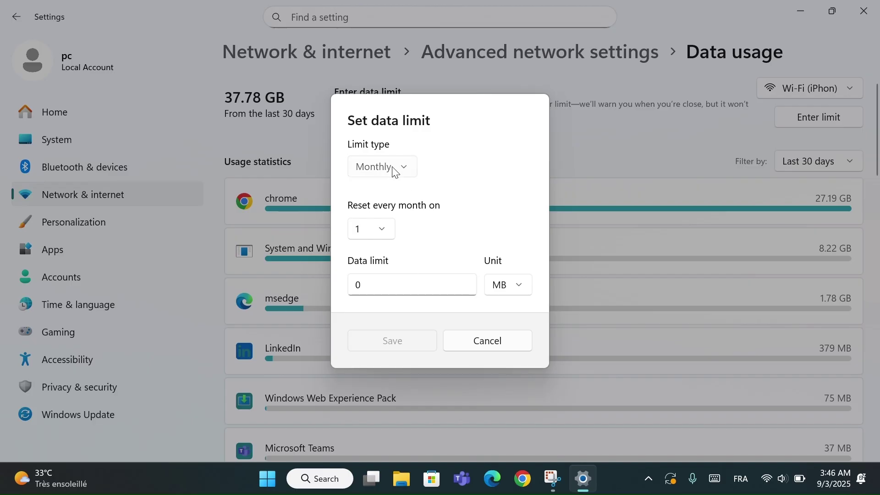
left_click(442, 235)
left_click(385, 232)
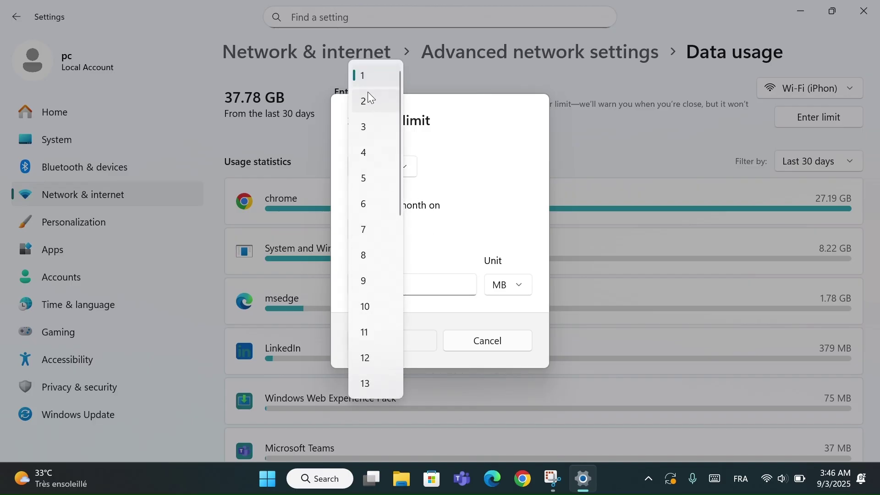
left_click(407, 302)
left_click(423, 292)
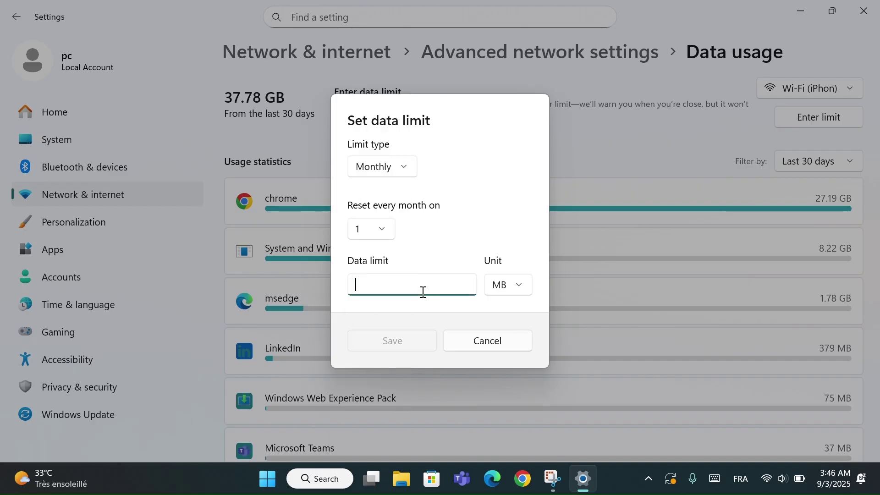
type("500")
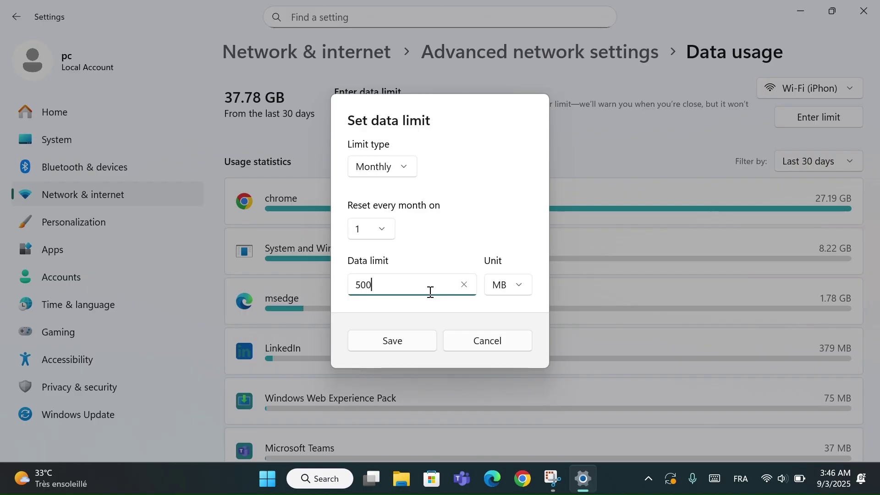
left_click(514, 292)
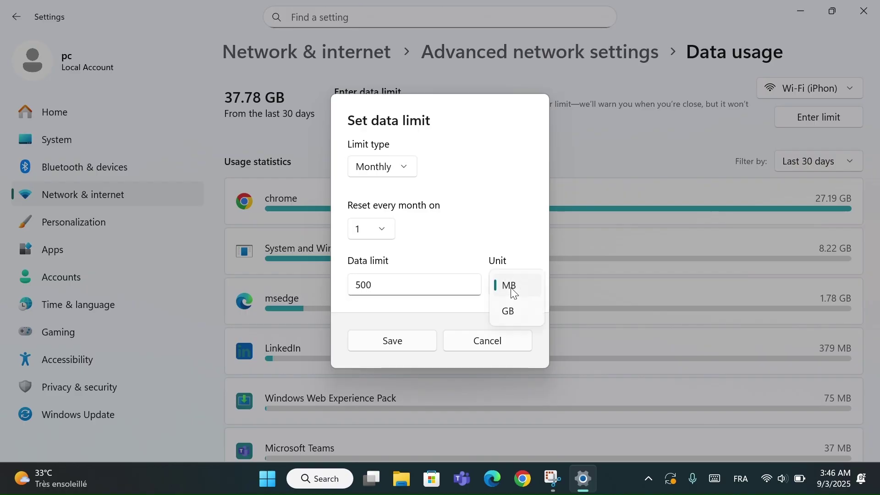
left_click(499, 231)
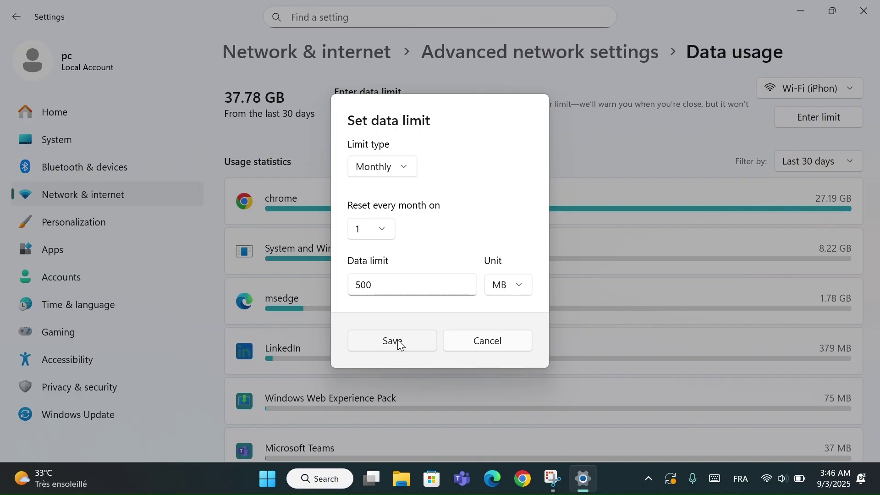
left_click(488, 347)
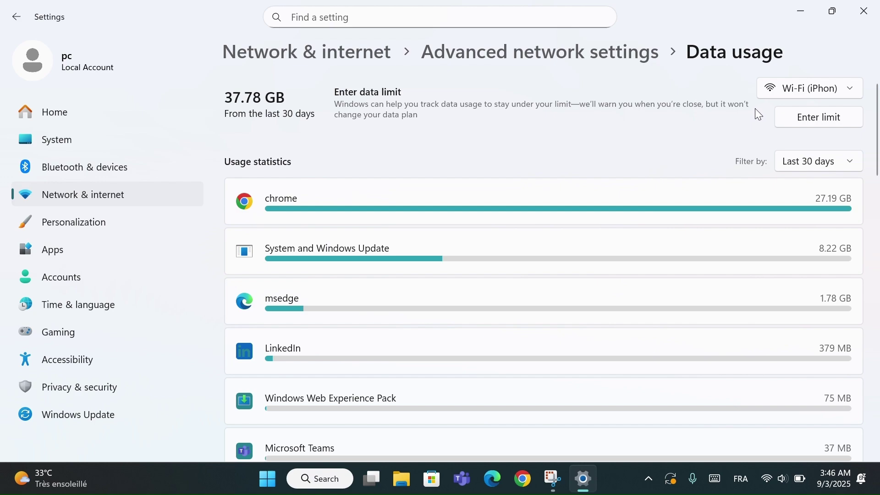
Close the Settings window without setting a data limit
left_click(864, 11)
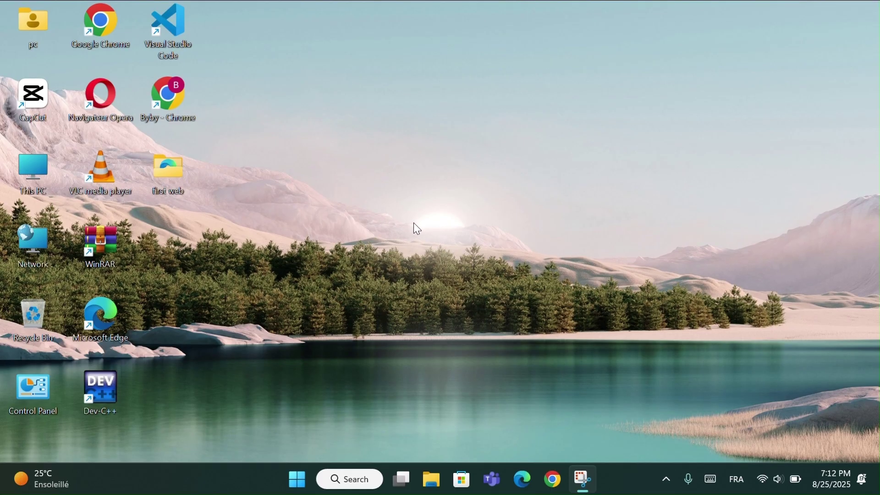
In Chrome, search for rammap and open the RAMMap v1.61 Sysinternals page
double_click(173, 108)
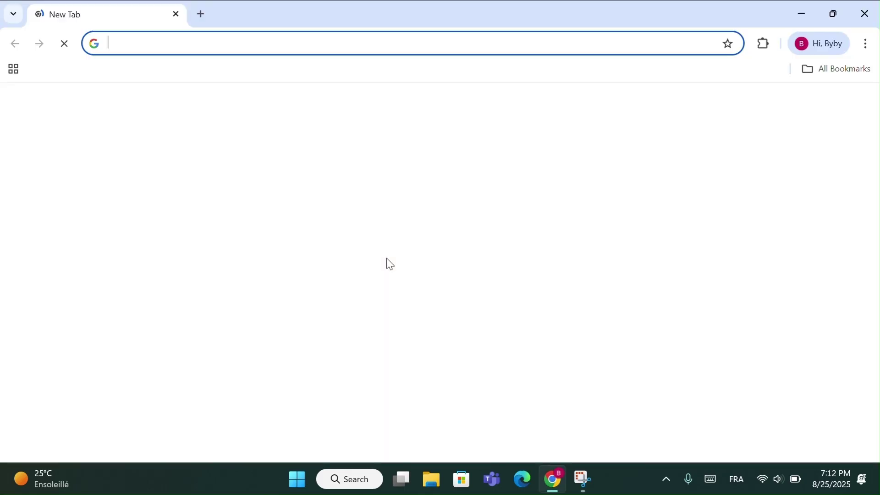
left_click(383, 275)
type("rammap")
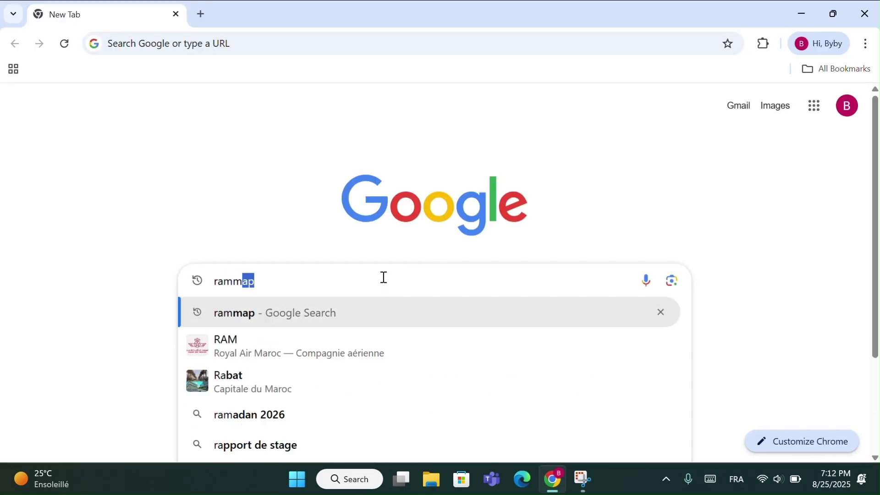
key("Return")
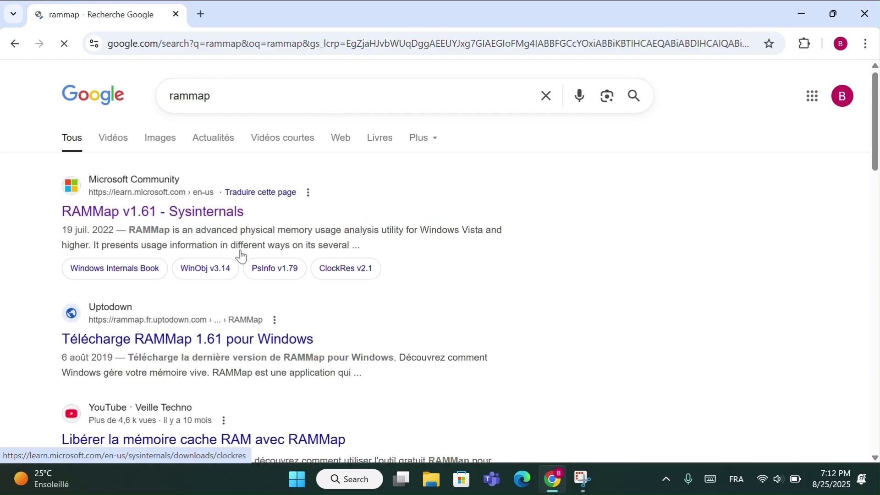
left_click(121, 216)
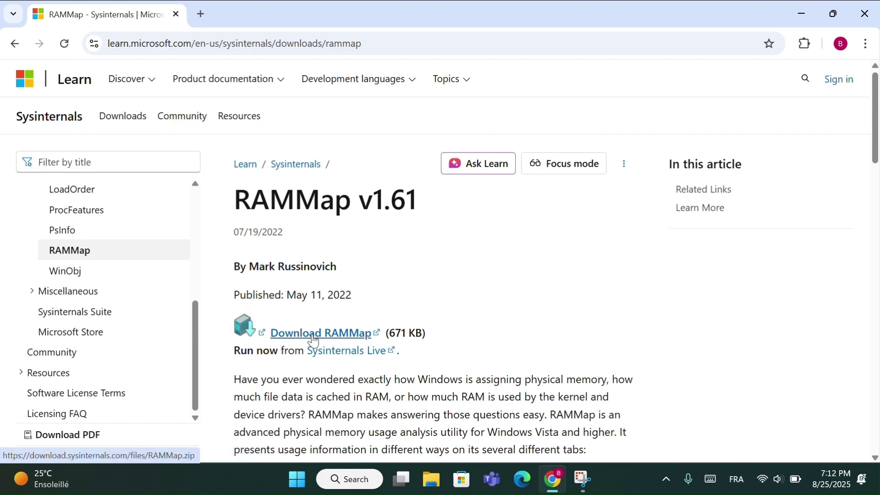
Download RAMMap.zip and show it in its Downloads folder
left_click(311, 335)
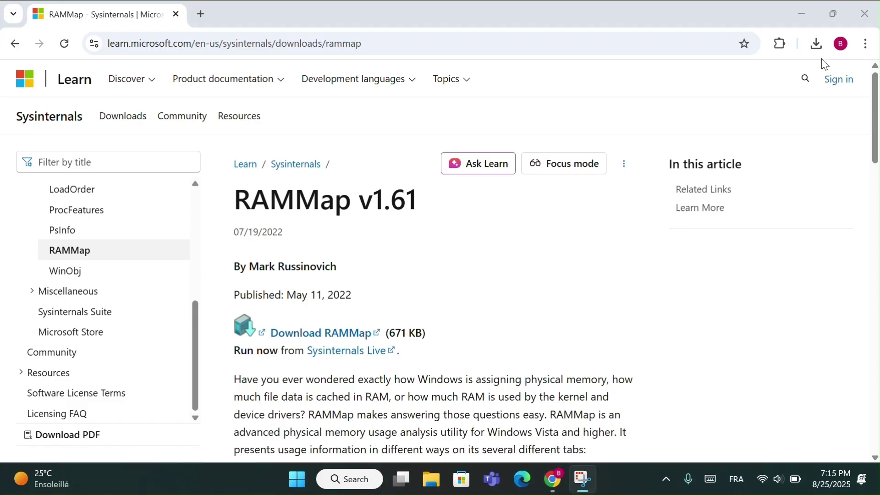
left_click(816, 44)
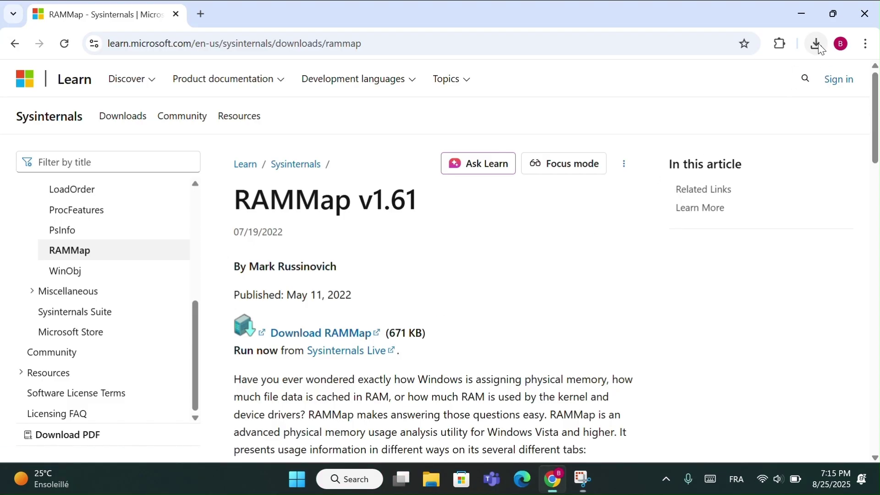
left_click(779, 106)
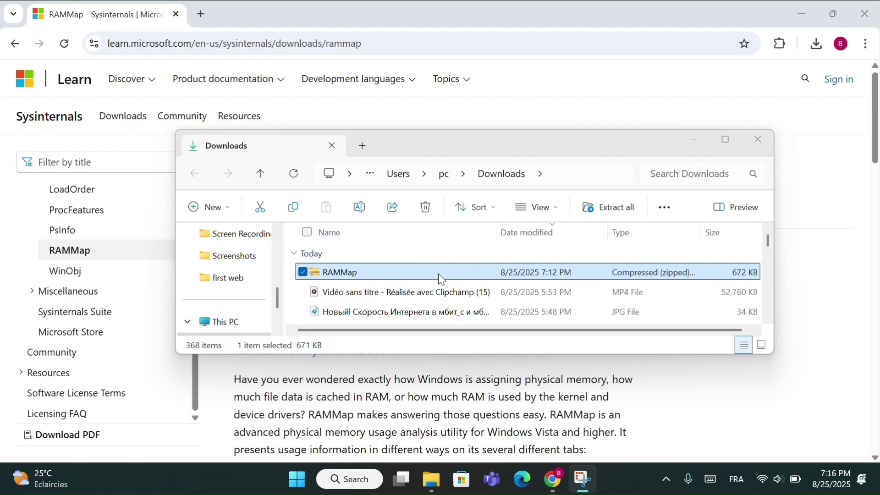
Extract RAMMap.zip into a RAMMap folder and run RAMMap64 from it
right_click(438, 274)
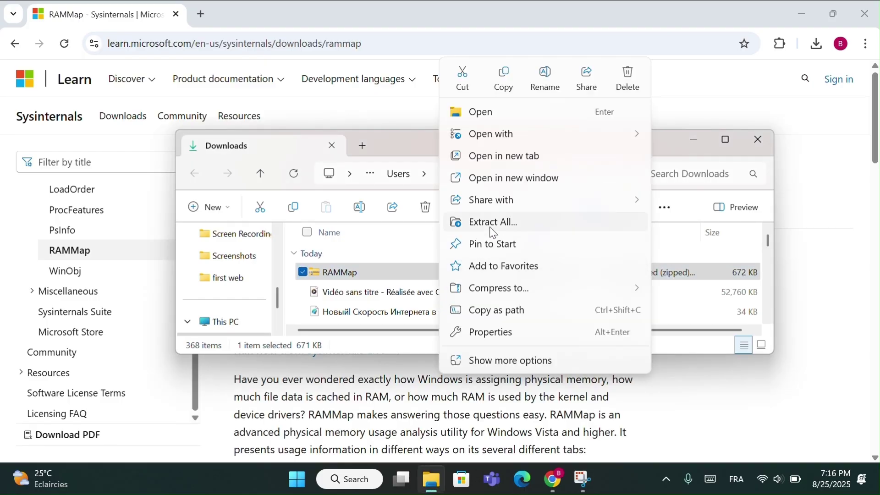
left_click(483, 230)
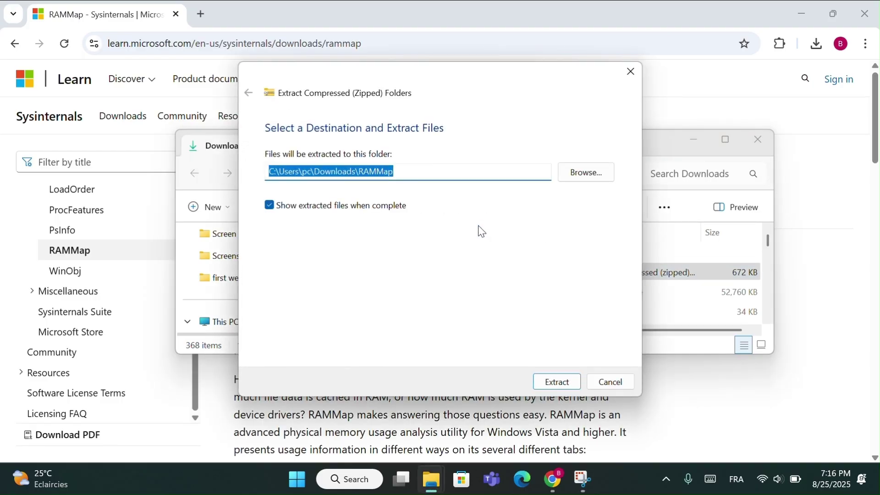
left_click(564, 385)
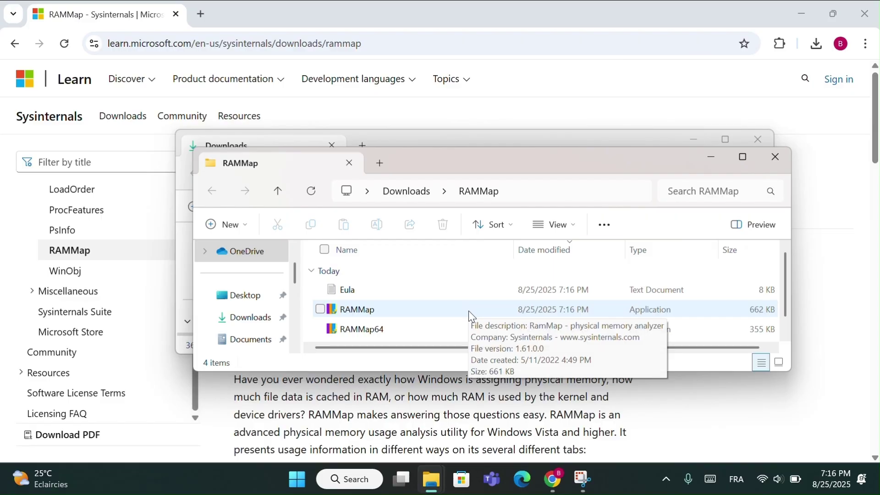
scroll(468, 310, "down", 1)
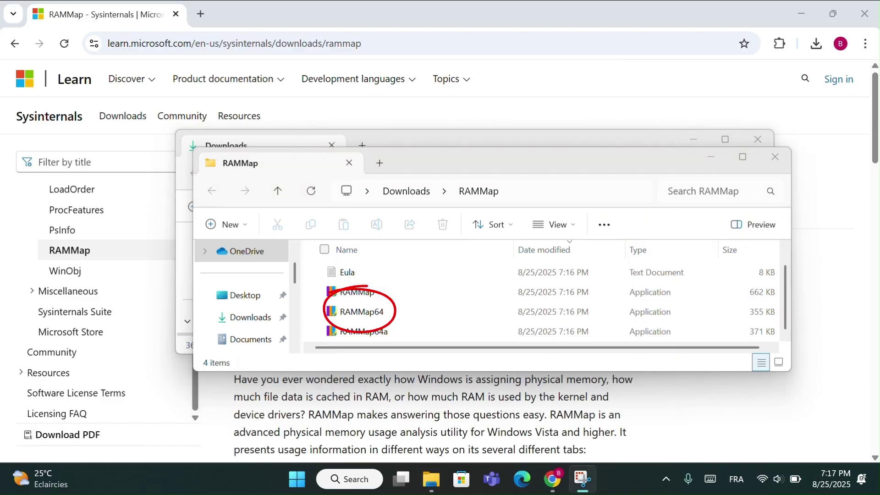
left_click(423, 315)
key("F2")
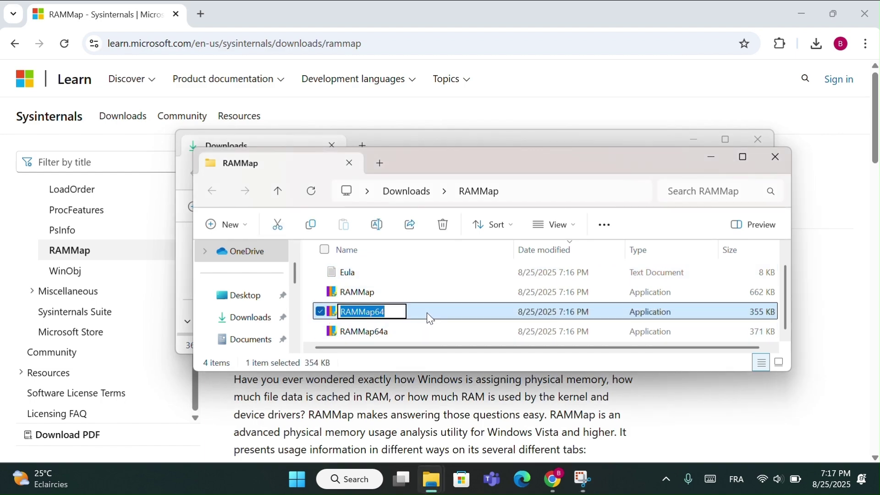
double_click(431, 309)
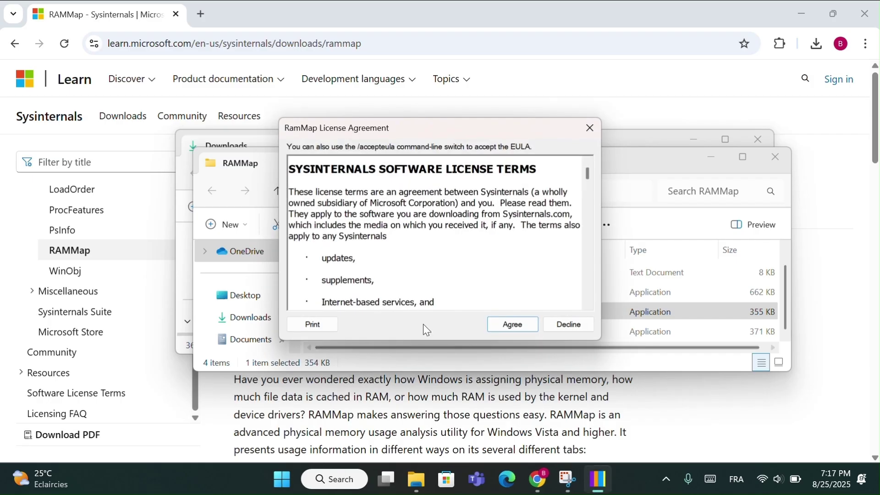
Agree to the RAMMap license, minimise RAMMap, and close the RAMMap and Downloads folder windows
scroll(440, 275, "down", 3)
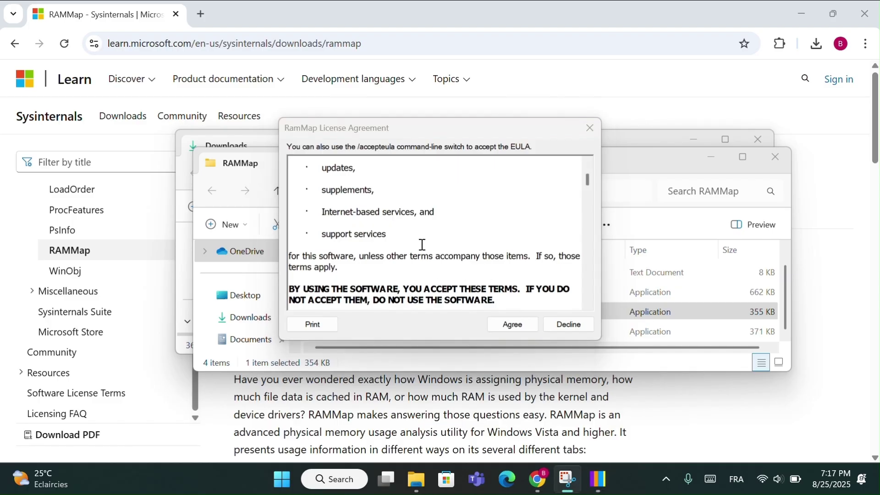
left_click(514, 327)
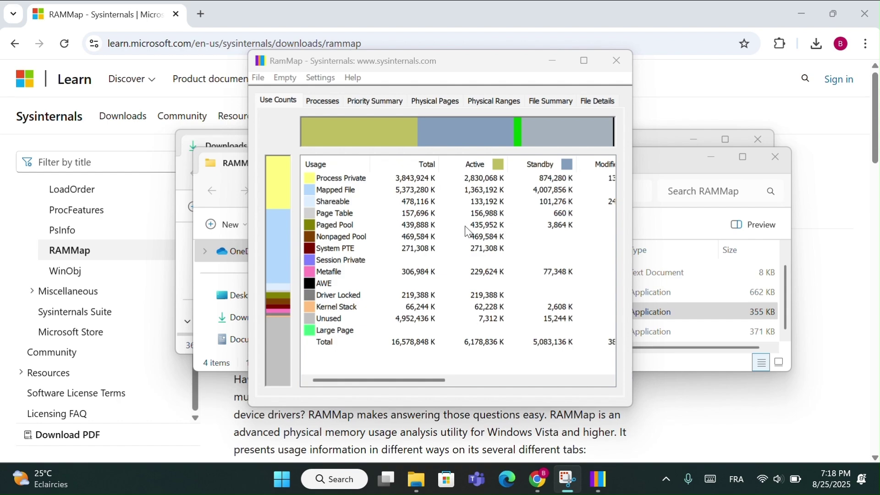
left_click(554, 64)
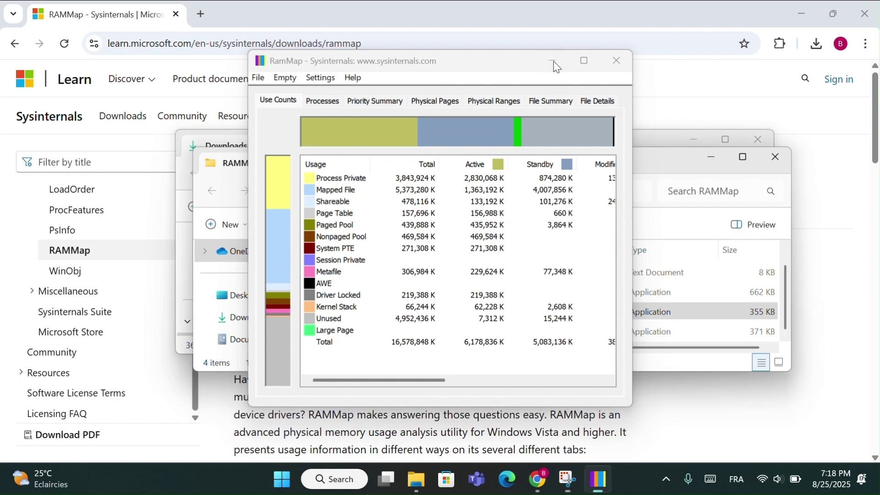
left_click(776, 157)
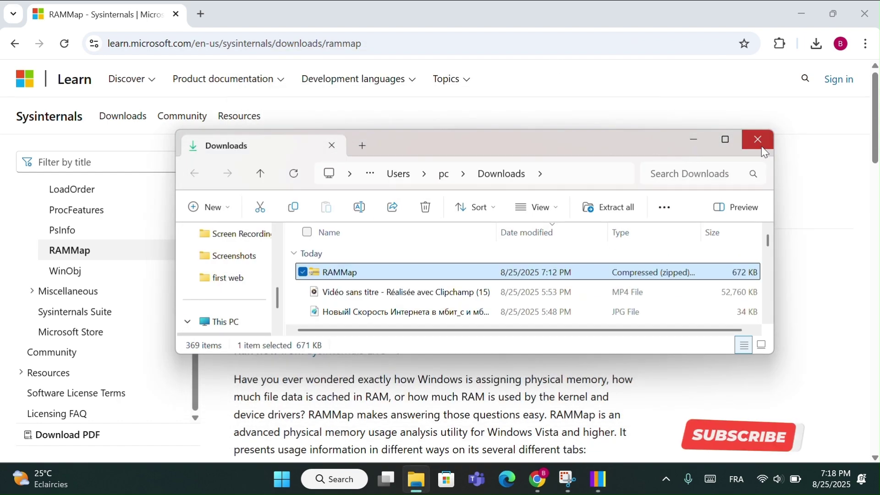
left_click(759, 139)
Minimise Chrome and open Task Manager's Performance > Memory page showing 5.0 GB cached
left_click(801, 14)
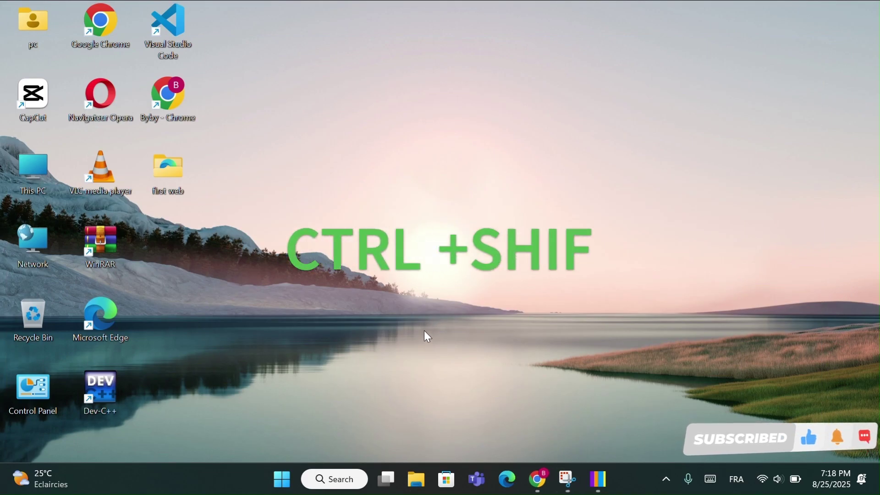
key("ctrl+shift+Escape")
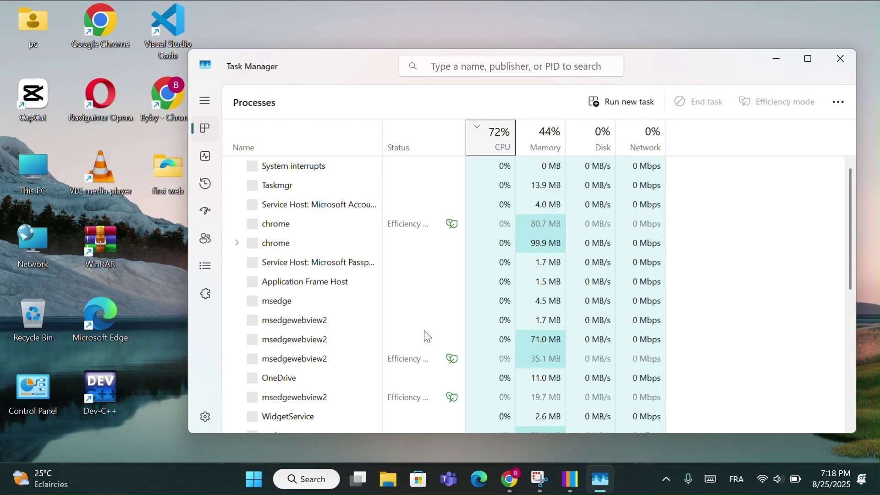
left_click(206, 157)
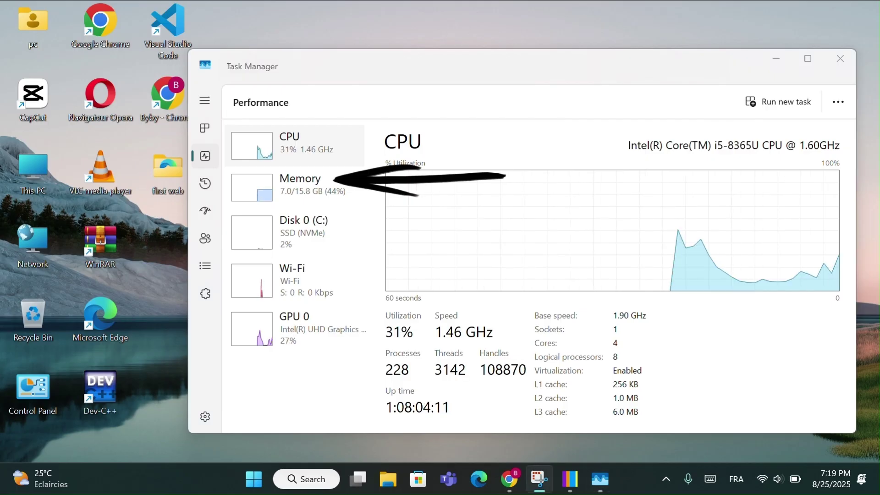
left_click(280, 188)
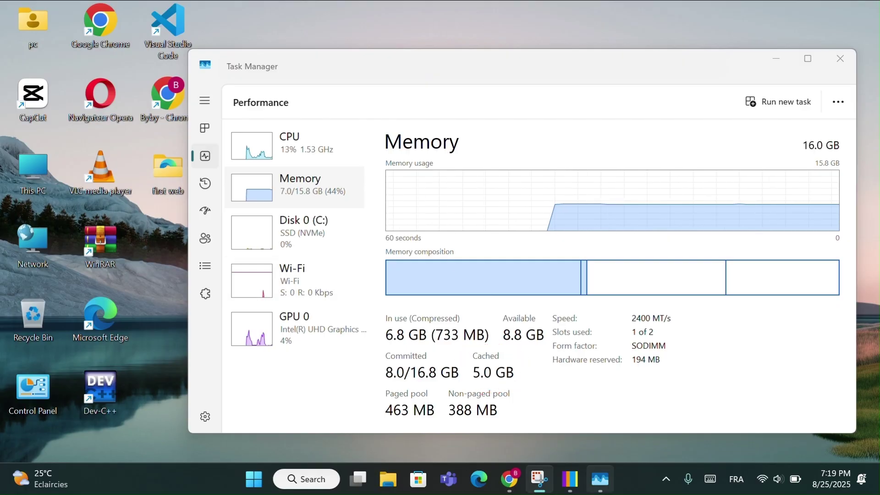
In RAMMap, empty the modified page list and then the standby list
left_click(572, 486)
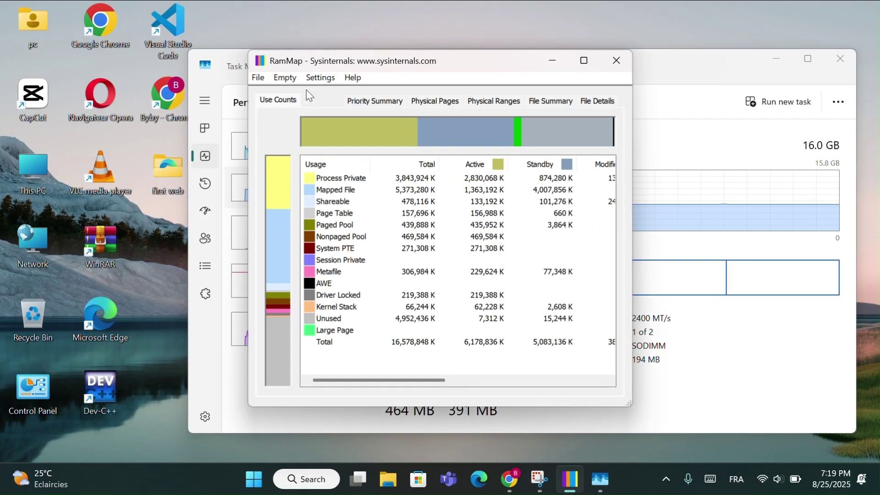
left_click(287, 78)
left_click(290, 79)
left_click(294, 81)
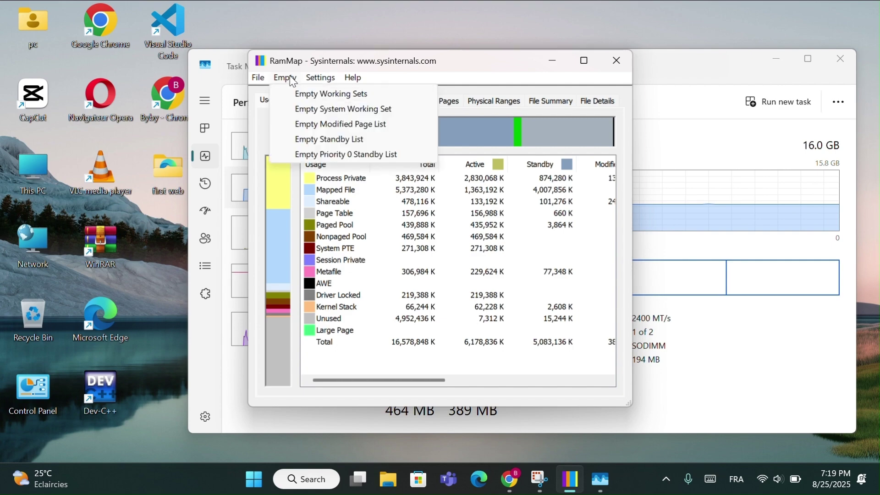
left_click(340, 124)
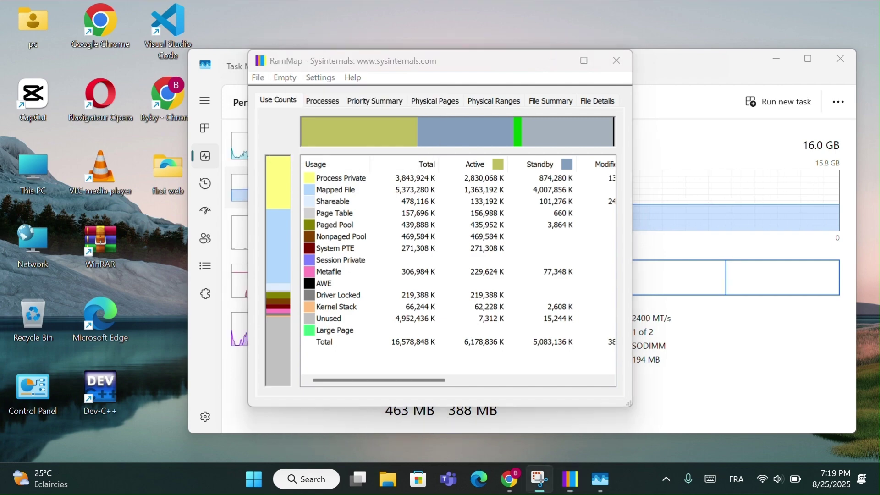
left_click(285, 78)
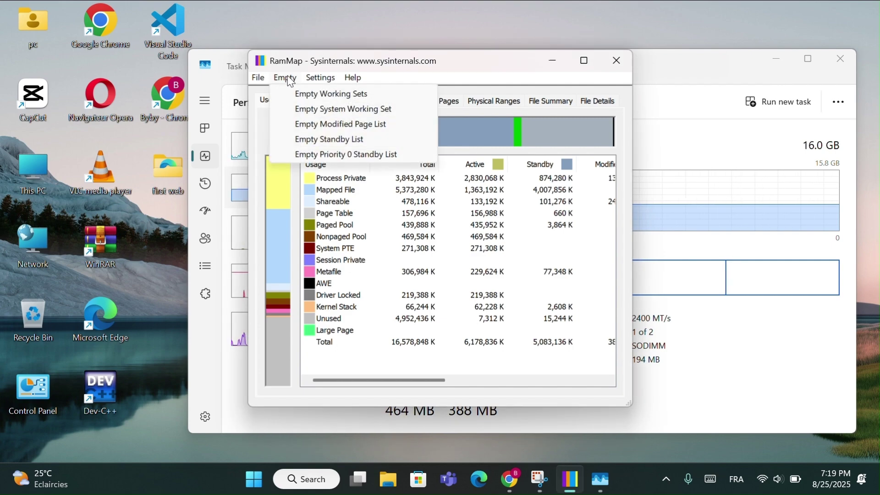
left_click(321, 141)
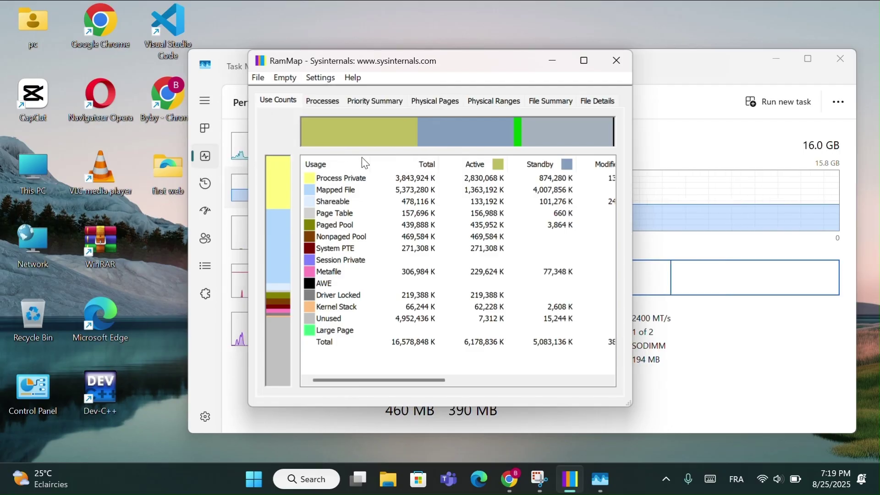
Check that Task Manager's Cached memory dropped to 322 MB, then minimise RAMMap
mouse_move(488, 69)
left_mouse_down()
mouse_move(385, 74)
mouse_move(327, 55)
mouse_move(300, 75)
mouse_move(250, 87)
left_mouse_up()
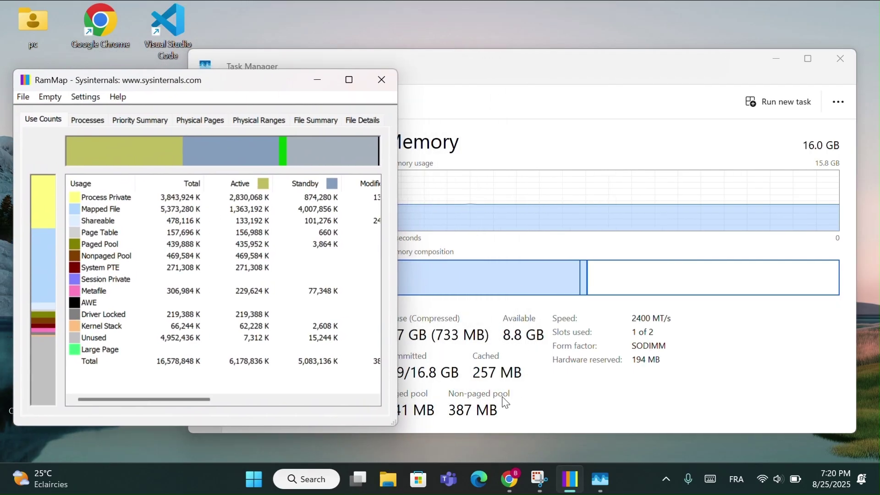
left_click(494, 379)
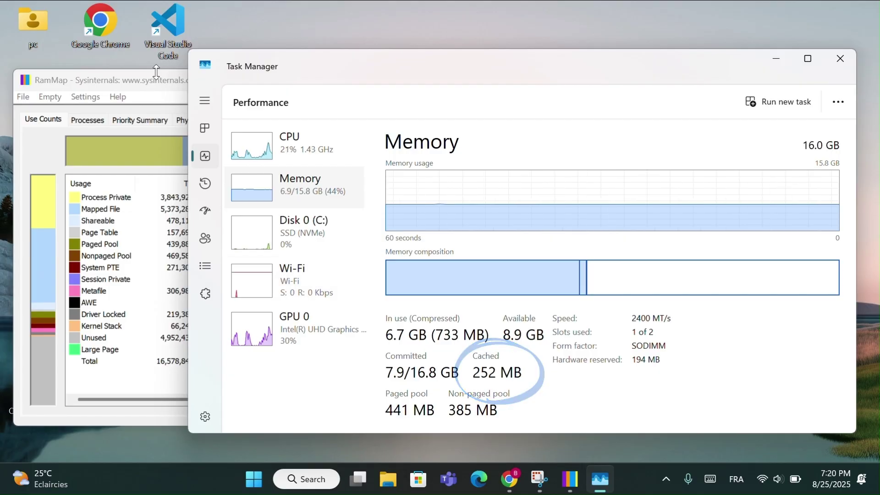
left_click(158, 86)
left_click_drag(159, 85, 113, 63)
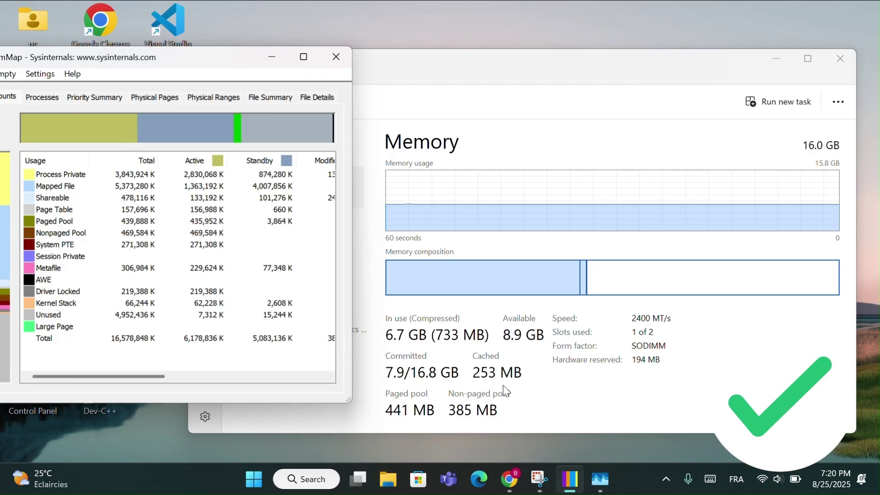
left_click(489, 386)
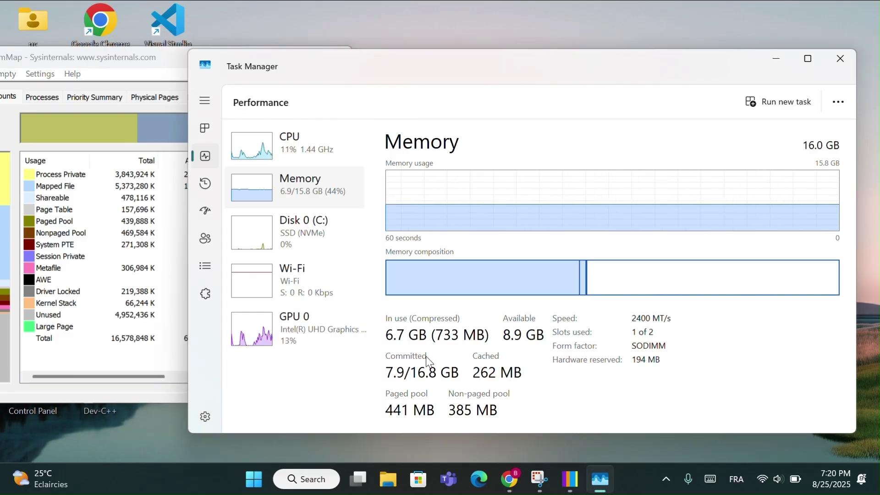
left_click_drag(164, 59, 188, 93)
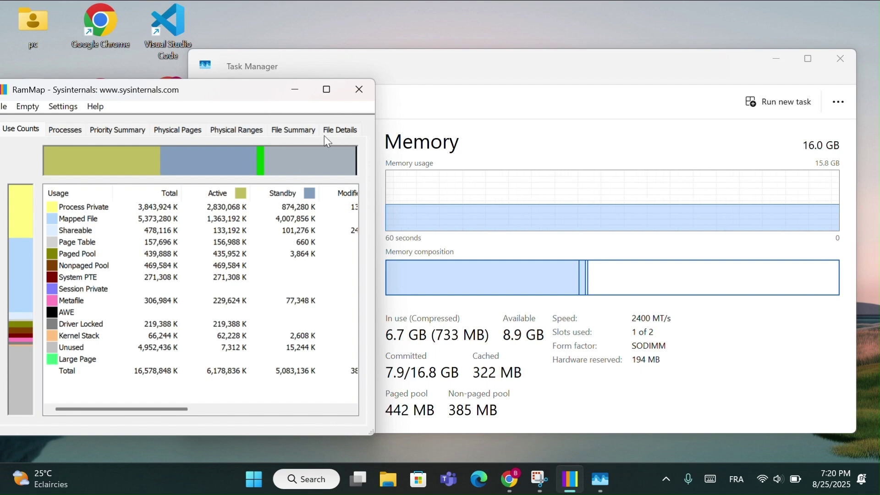
left_click_drag(245, 90, 321, 94)
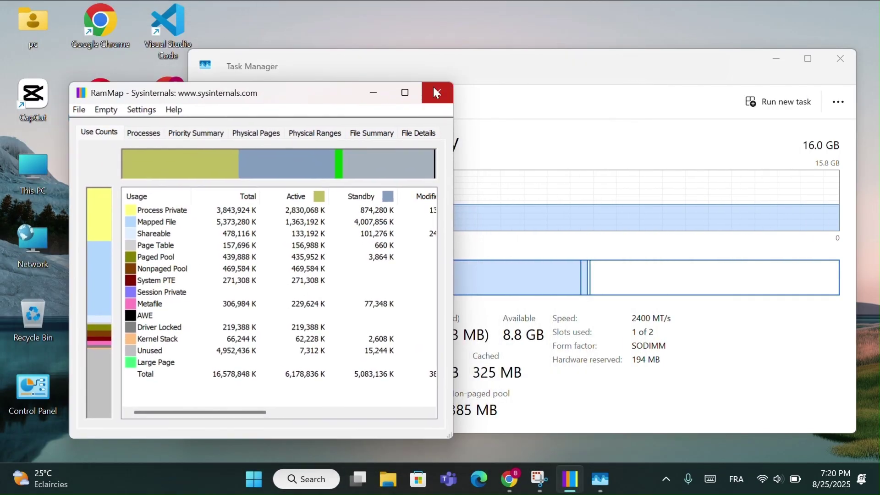
left_click(378, 97)
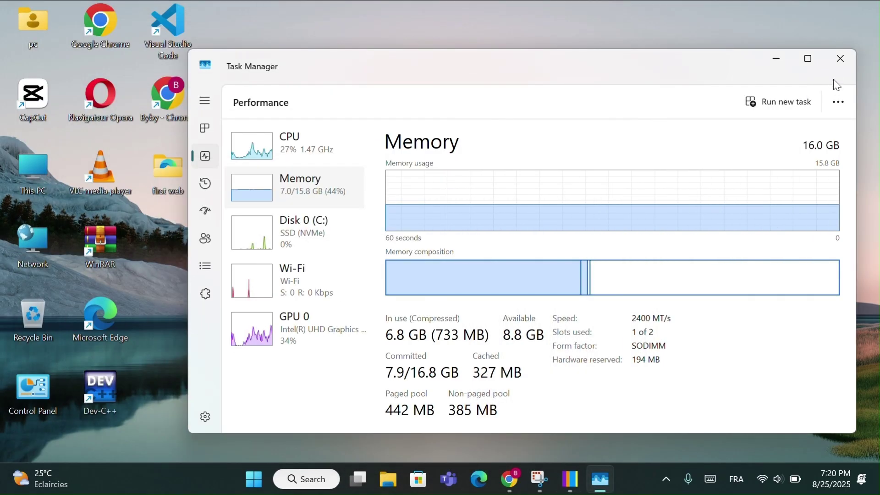
Minimise Task Manager and launch Settings with Win+I
left_click(776, 60)
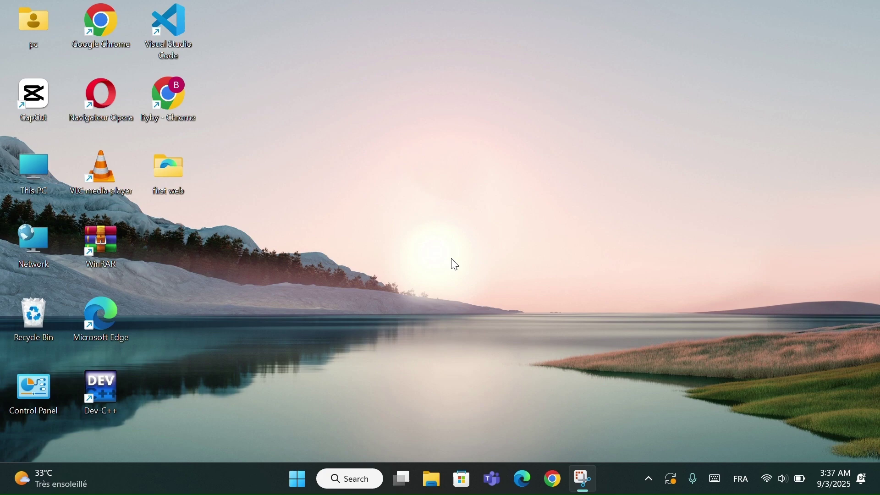
key("super+i")
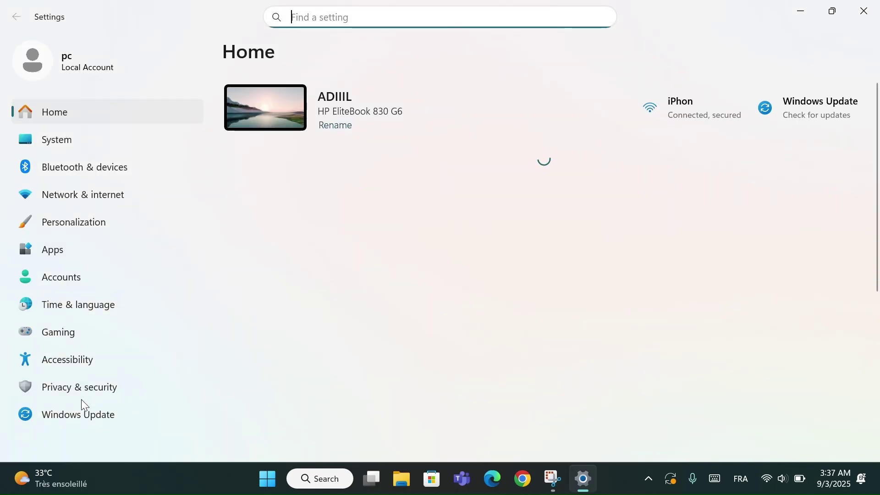
Go to the Microphone page under Privacy & security app permissions
left_click(81, 390)
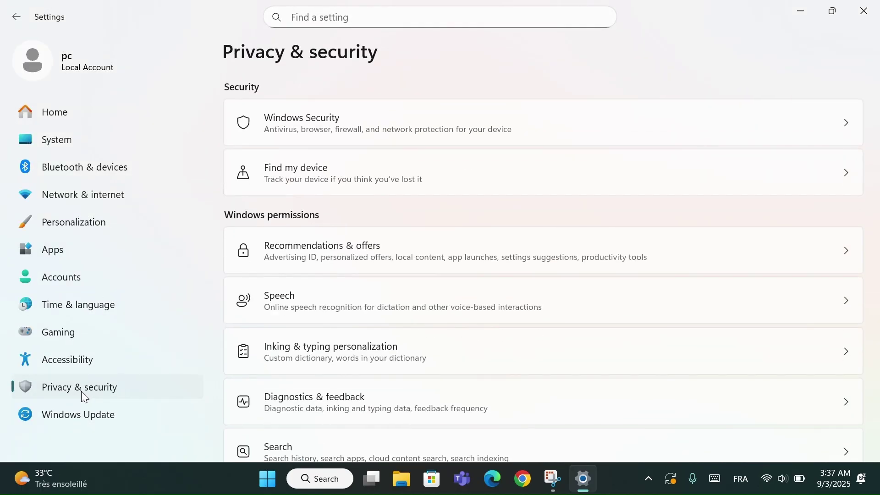
scroll(318, 372, "down", 1)
scroll(317, 372, "down", 5)
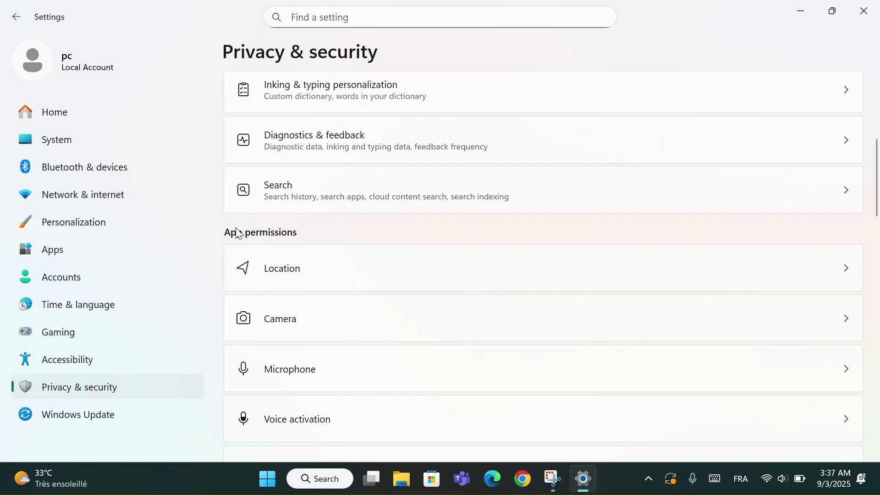
scroll(295, 236, "down", 2)
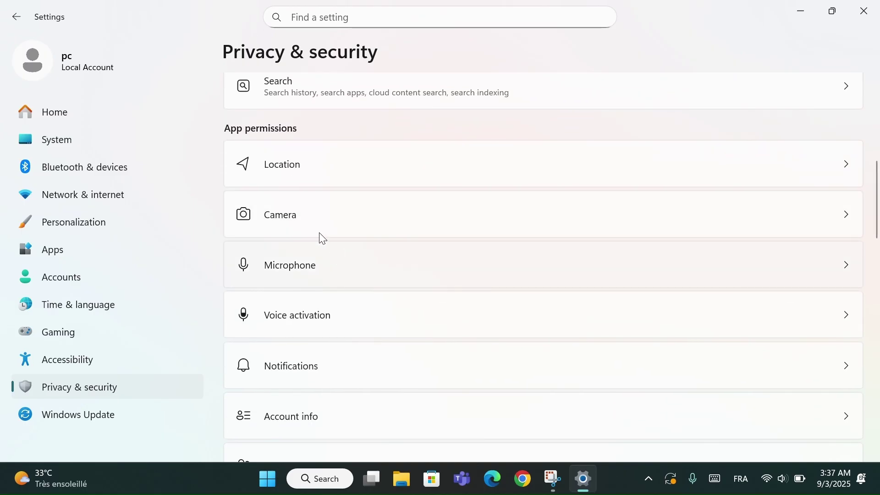
left_click(320, 260)
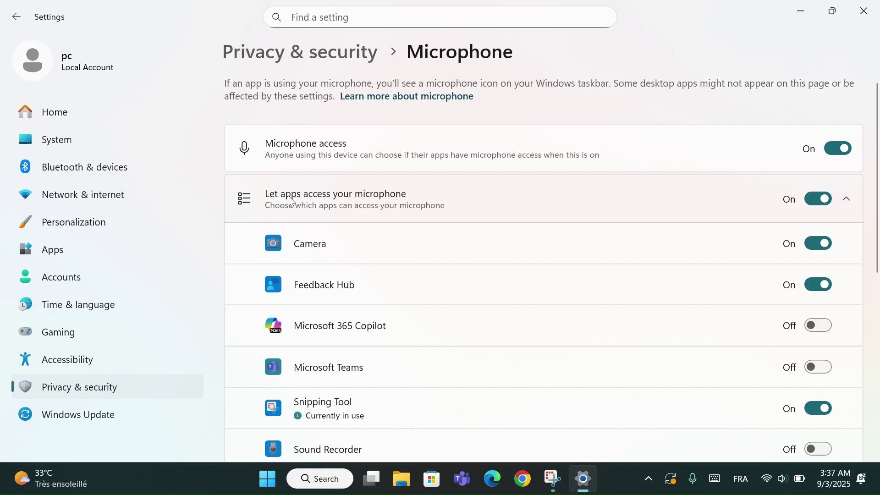
Switch app microphone access off and on, then try the Camera and Feedback Hub toggles
left_click(825, 201)
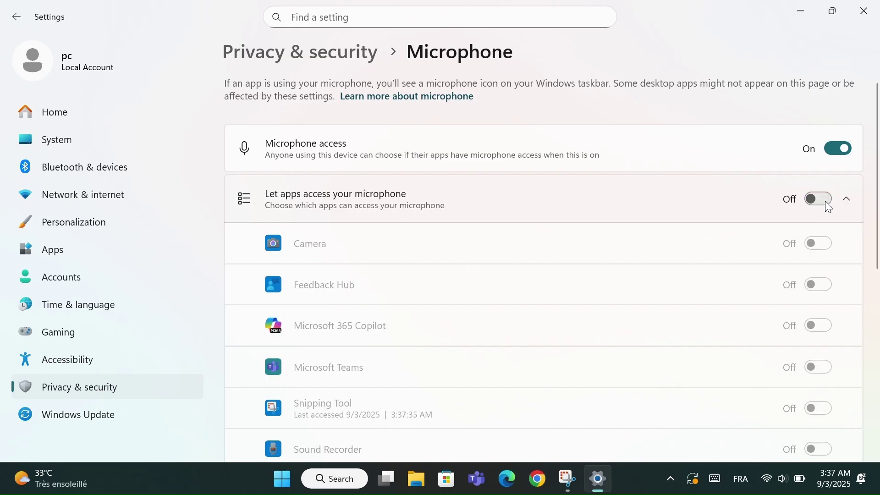
left_click(815, 199)
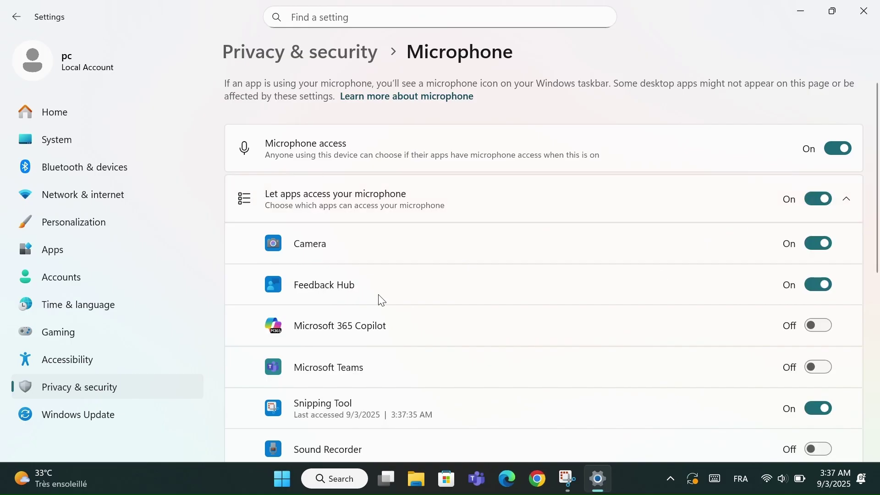
left_click(822, 247)
left_click(821, 277)
scroll(617, 316, "down", 5)
scroll(619, 317, "up", 1)
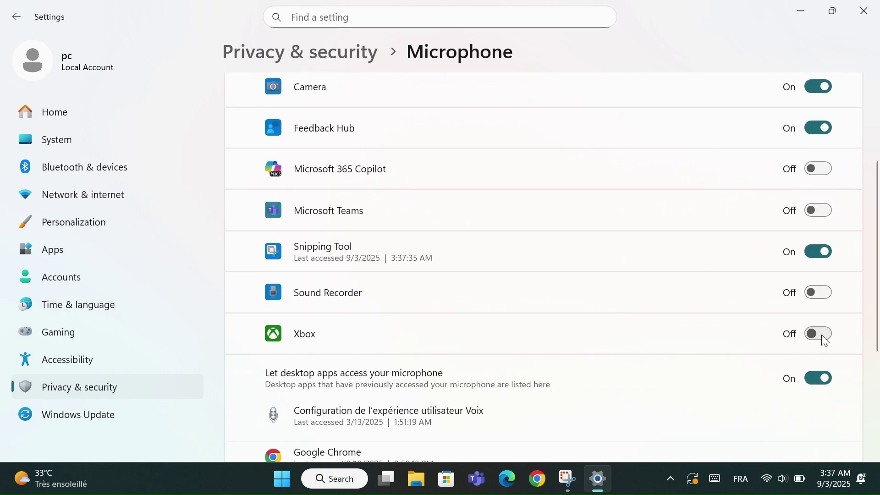
scroll(633, 331, "up", 4)
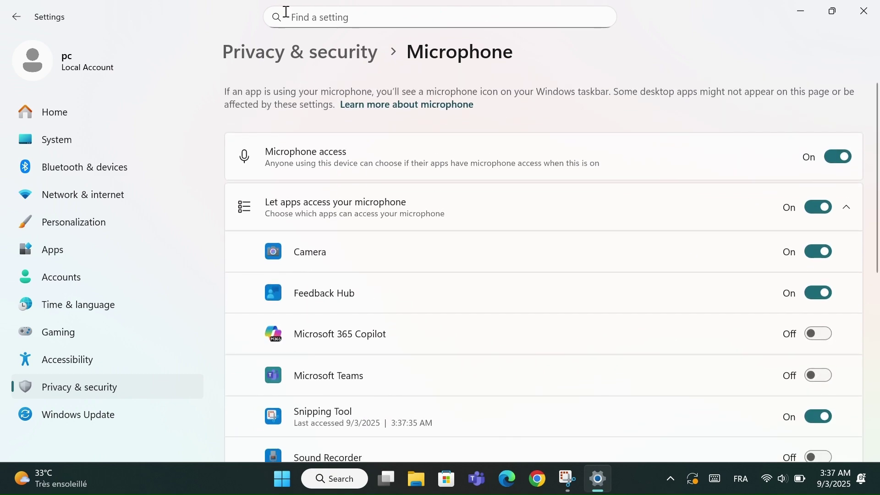
Return to Privacy & security and open the Camera permissions page
left_click(315, 59)
scroll(410, 213, "up", 6)
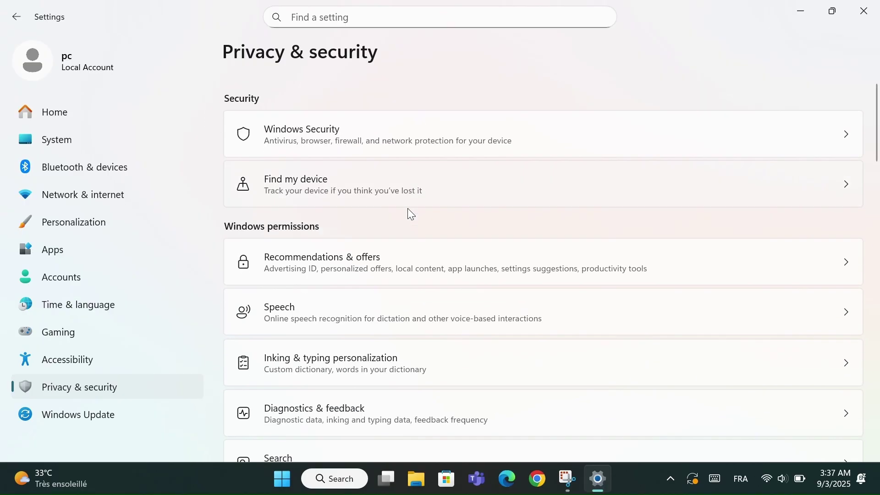
scroll(409, 213, "down", 10)
scroll(350, 115, "up", 3)
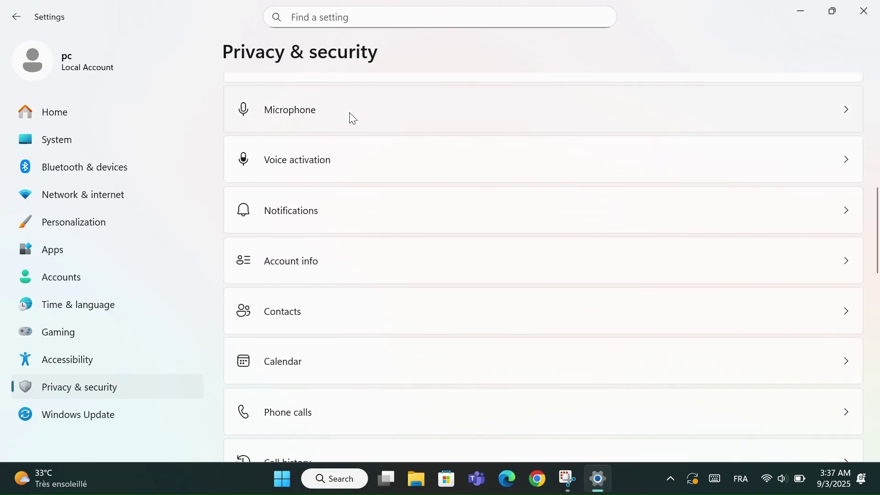
scroll(349, 112, "up", 2)
scroll(360, 134, "up", 1)
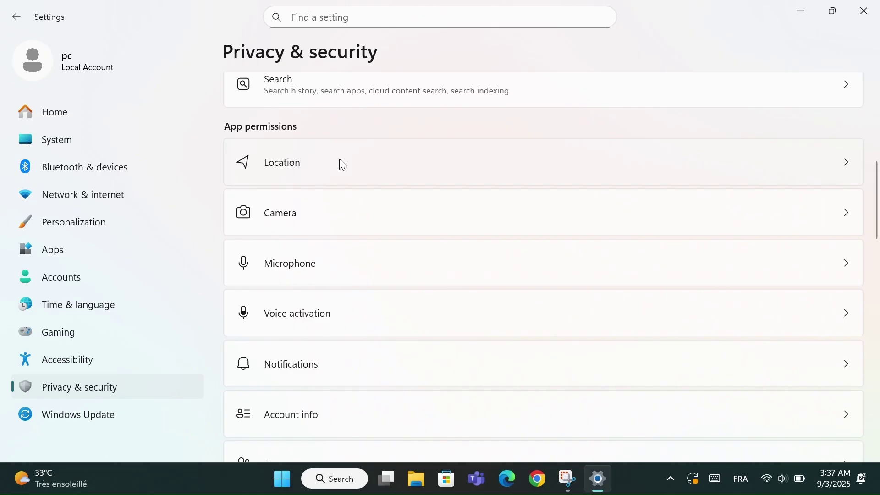
left_click(334, 222)
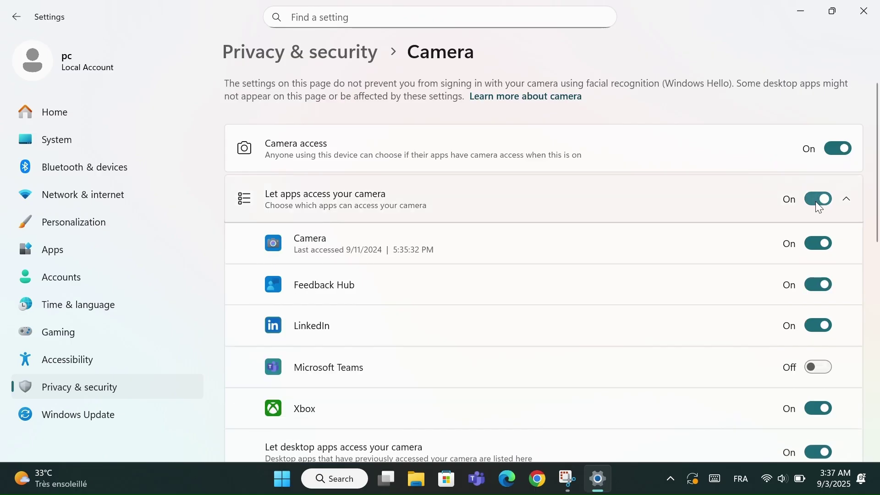
Switch device camera access and 'Let apps access your camera' off and back on
left_click(838, 149)
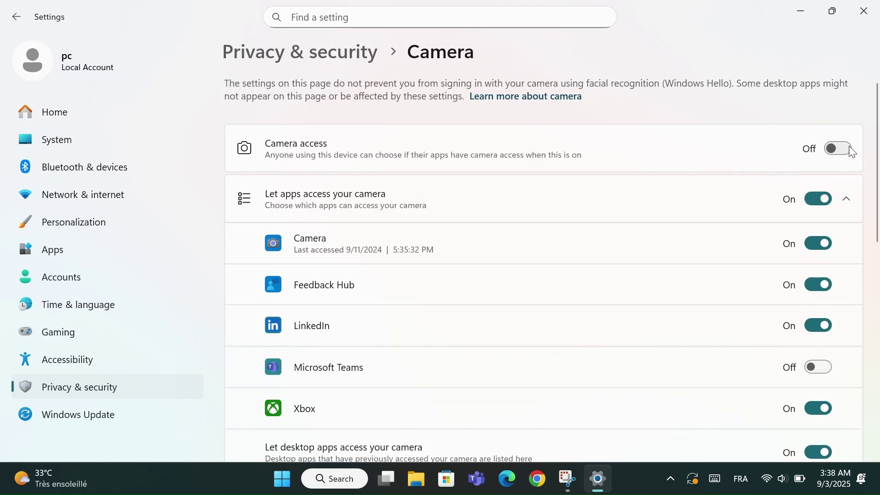
left_click(839, 149)
left_click(839, 149)
left_click(839, 149)
left_click(820, 203)
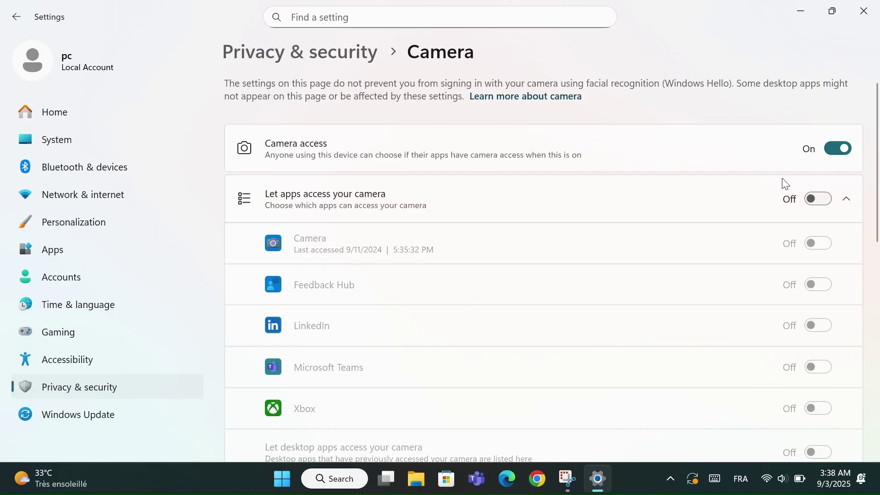
left_click(821, 200)
Return to the Privacy & security overview and scroll through its list
left_click(282, 48)
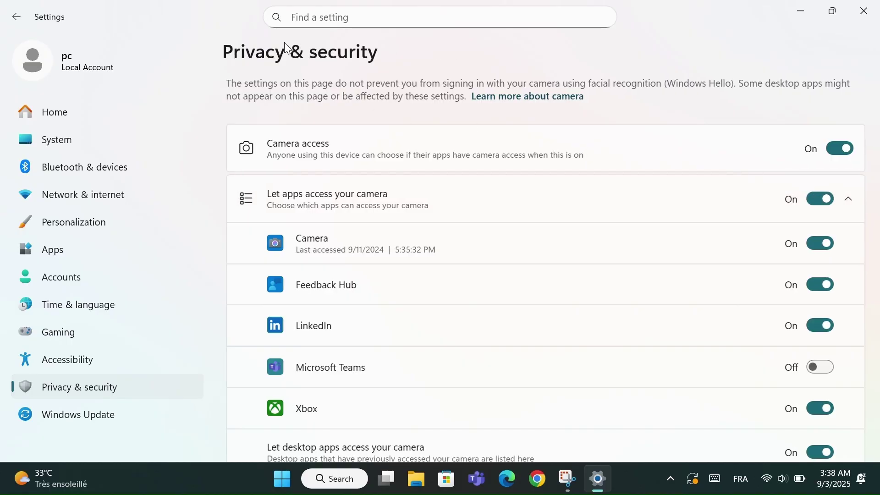
scroll(365, 244, "down", 6)
scroll(366, 257, "down", 1)
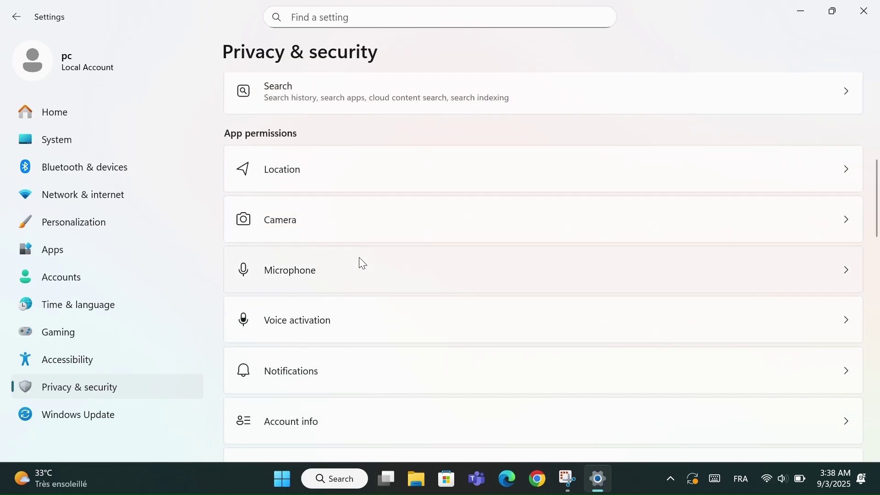
scroll(346, 338, "down", 1)
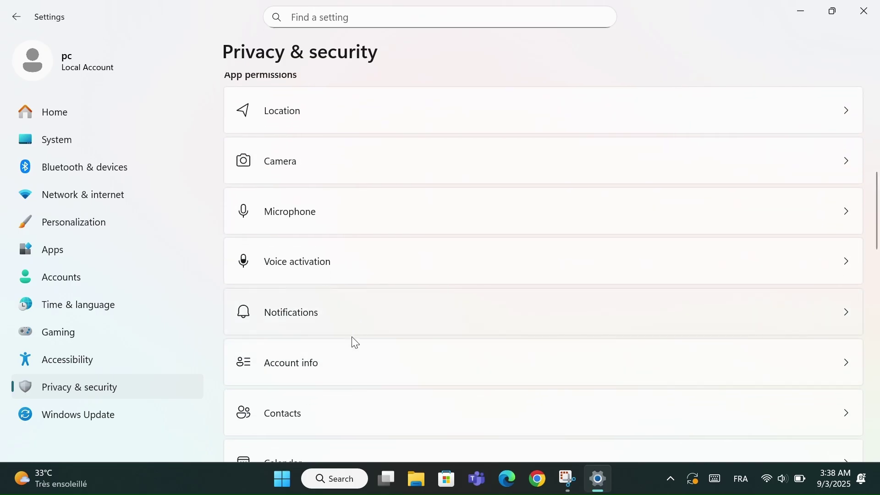
scroll(358, 393, "down", 1)
scroll(353, 397, "up", 8)
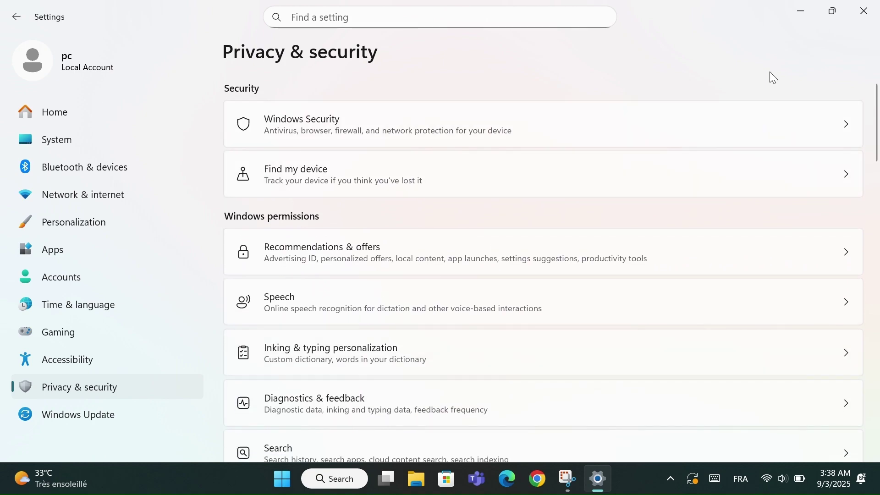
Close the Settings window and focus the desktop
left_click(876, 6)
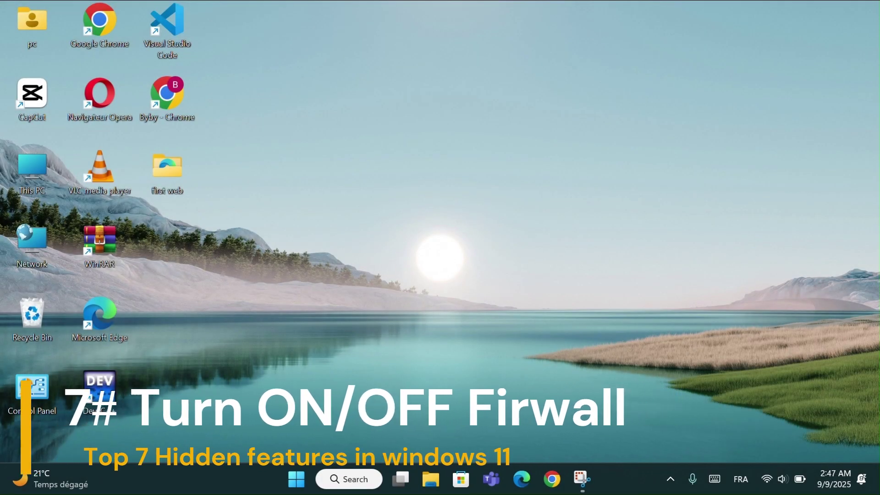
left_click(449, 259)
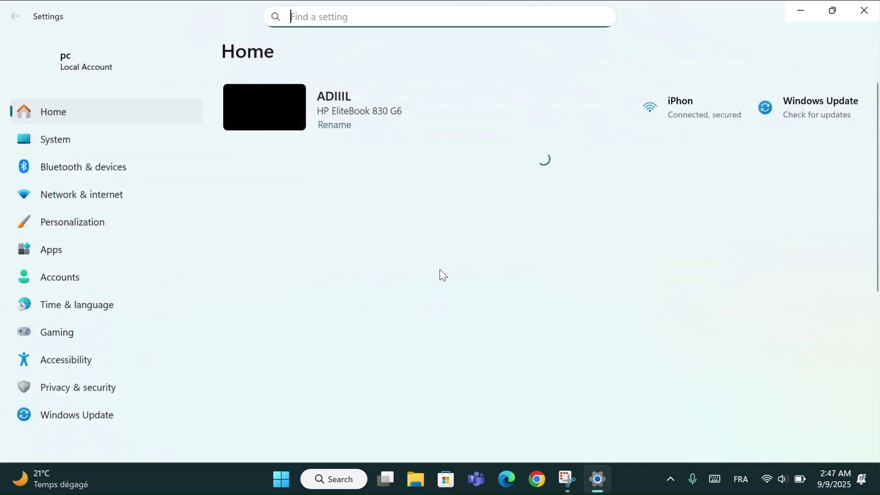
Reach Windows Firewall via Network & internet's Advanced network settings
left_click(98, 199)
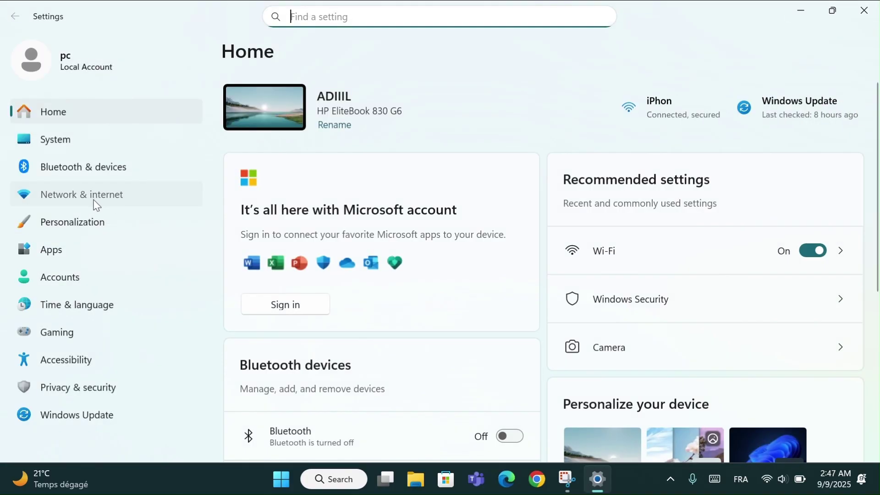
scroll(465, 325, "down", 3)
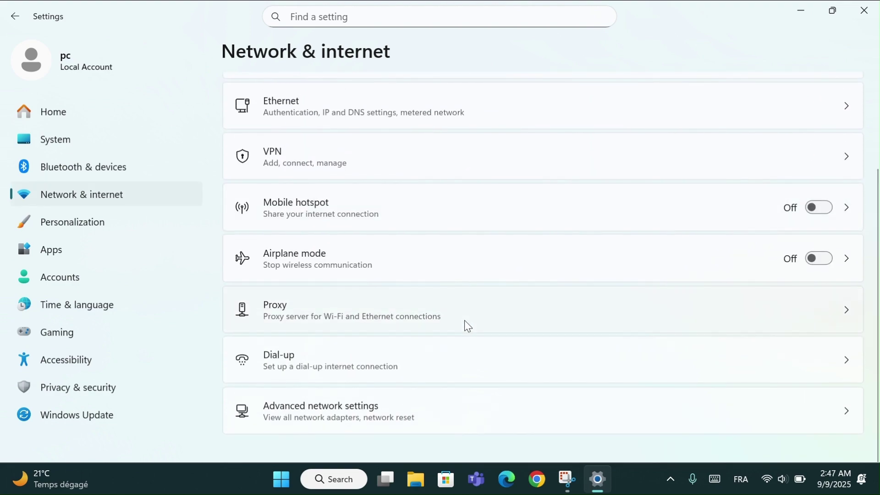
left_click(360, 413)
scroll(359, 413, "down", 2)
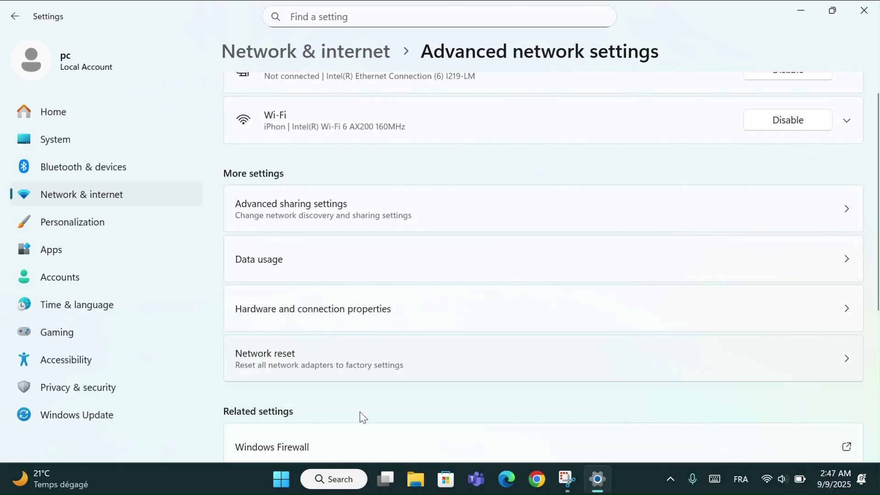
scroll(360, 412, "down", 5)
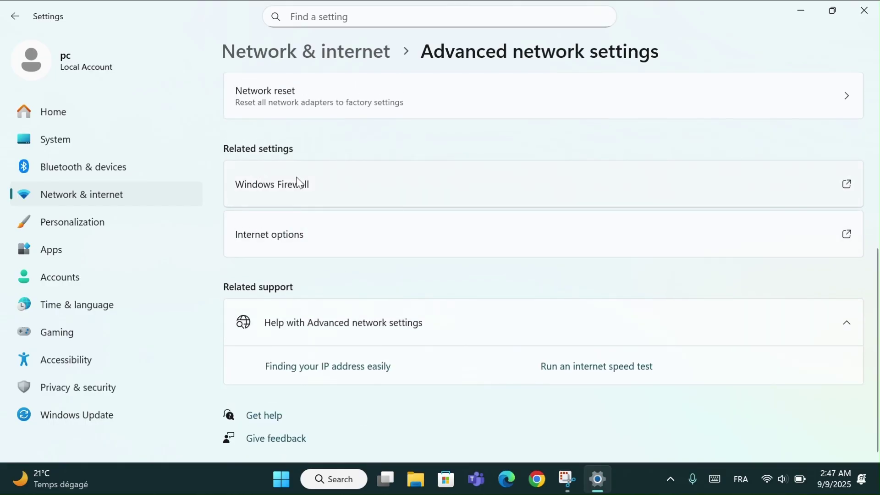
left_click(343, 185)
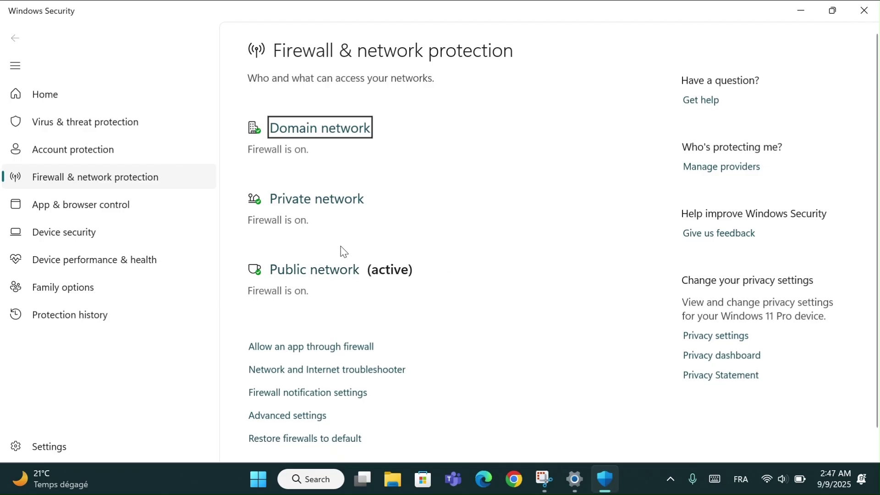
Turn Microsoft Defender Firewall off for the active public network
left_click(305, 274)
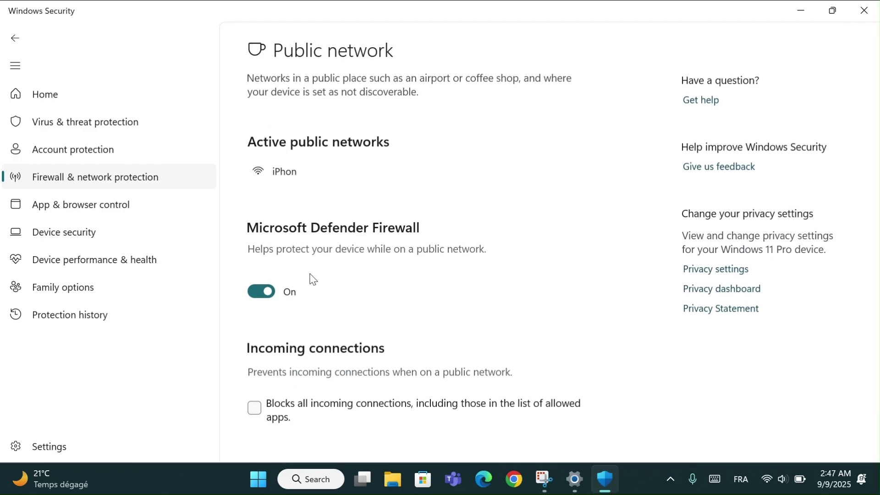
left_click(262, 292)
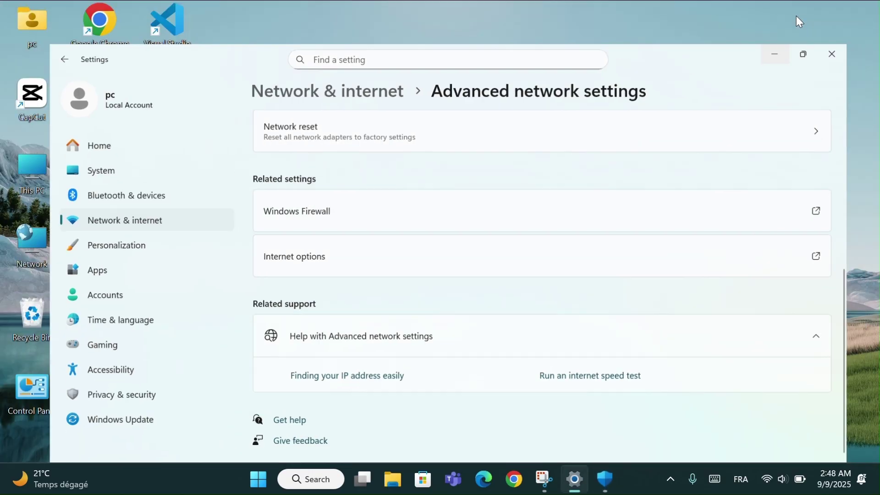
Minimise the Settings window to show the desktop
left_click(774, 55)
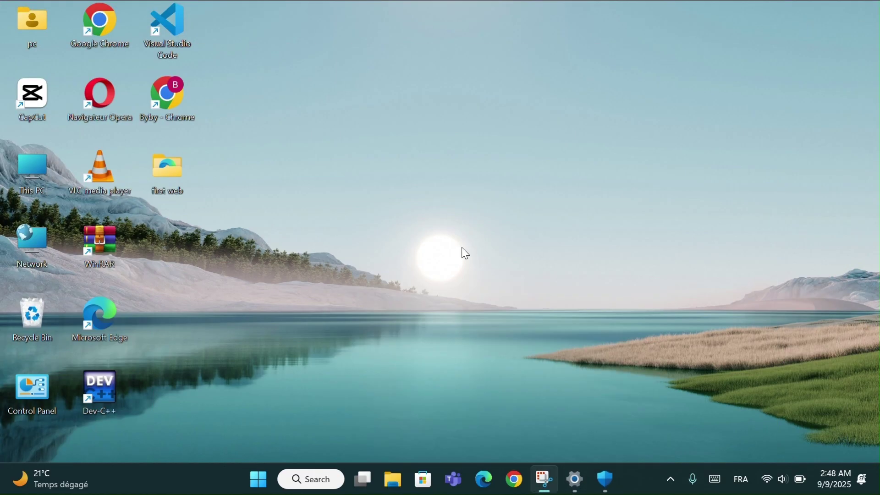